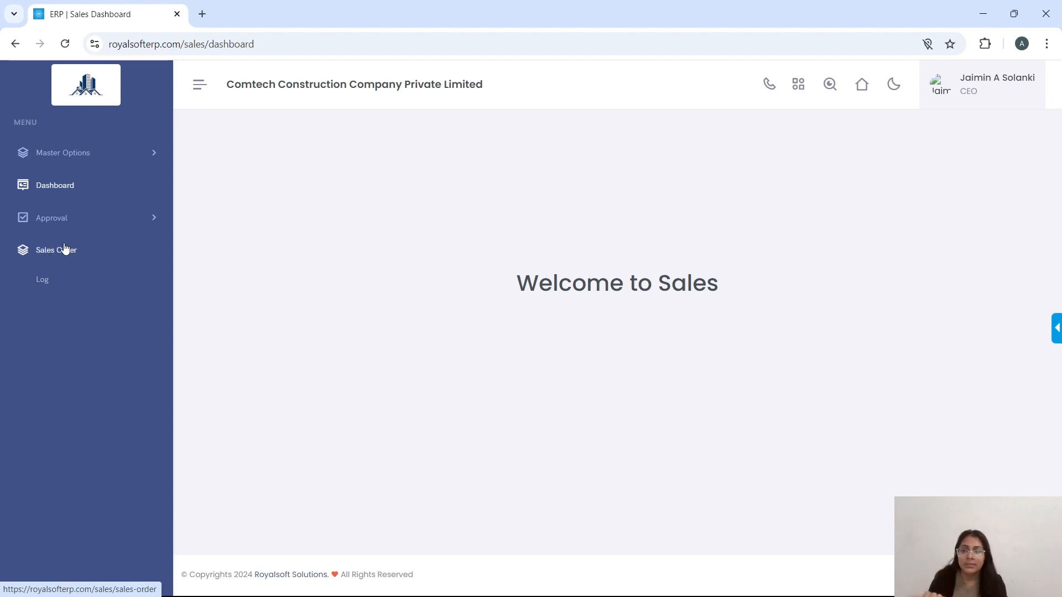
Step: Start a new sales order, enter its sales order number and keep the order type as Sales Order
{"action": "left_click", "coordinate": [64, 248]}
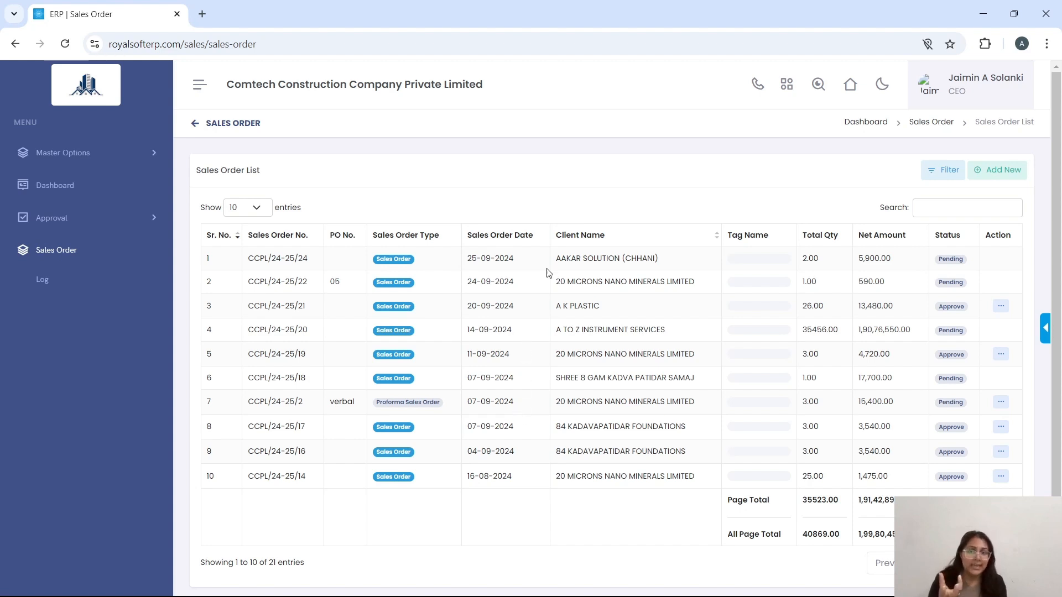
{"action": "left_click", "coordinate": [1007, 176]}
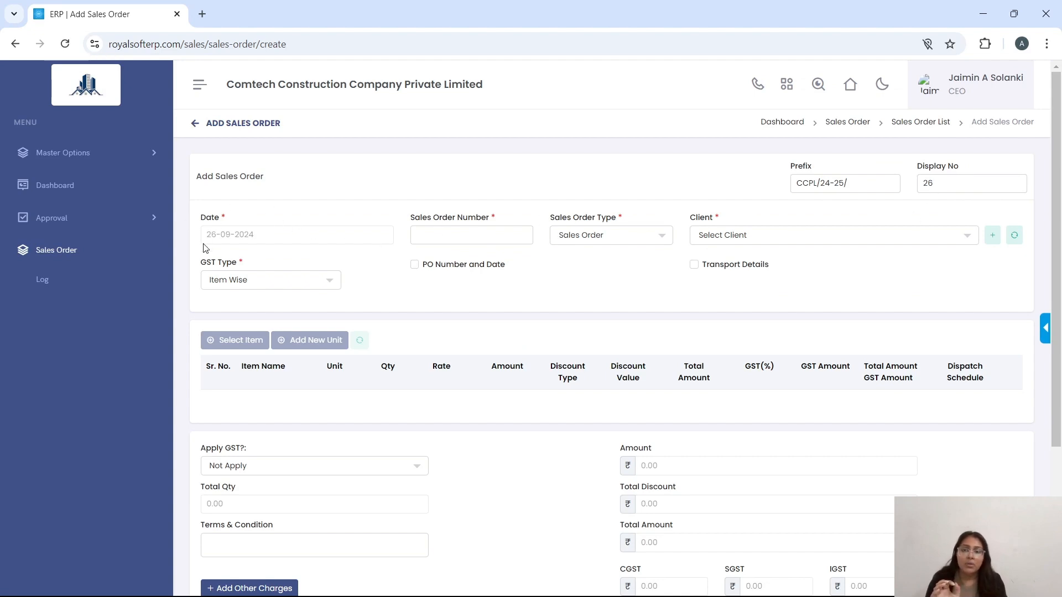
{"action": "left_click", "coordinate": [435, 237]}
{"action": "type", "text": "46"}
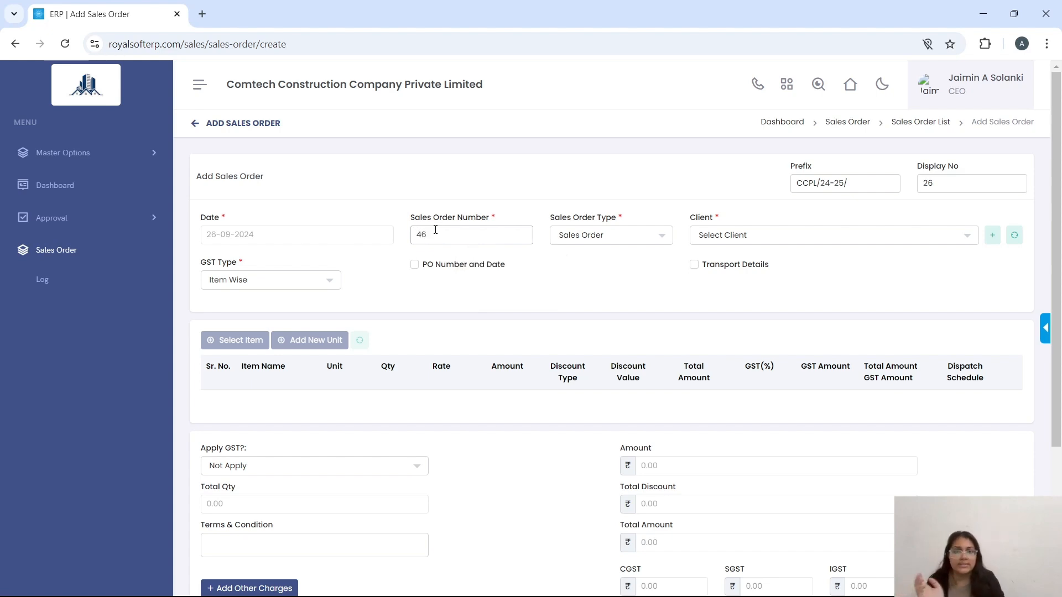
{"action": "left_click", "coordinate": [643, 238]}
{"action": "left_click", "coordinate": [637, 286]}
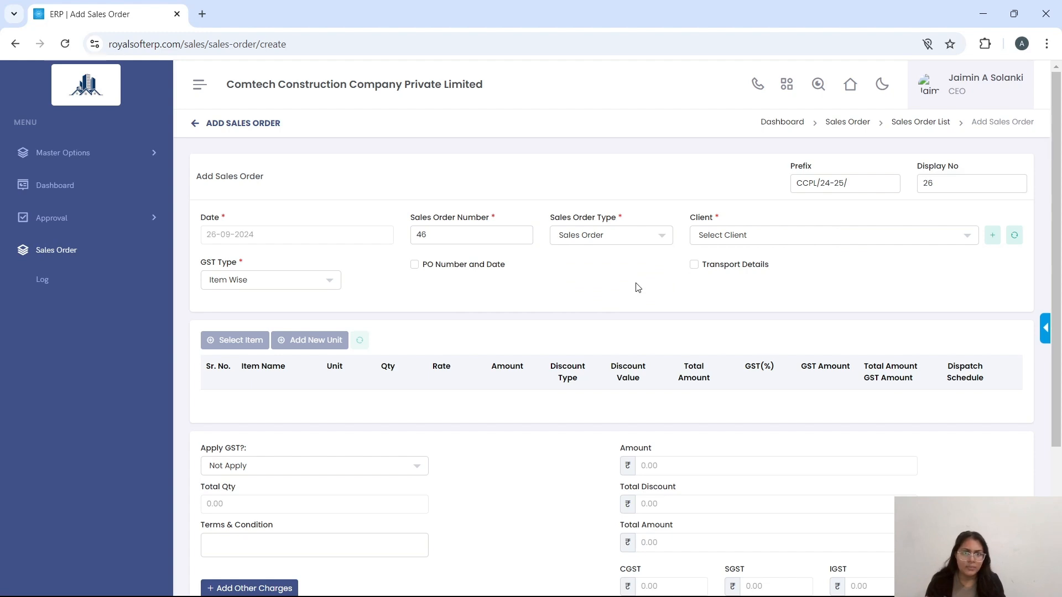
Step: Choose AADESH ENGITECH LLP (MAKARPURA) as the client of the sales order
{"action": "left_click", "coordinate": [805, 232]}
{"action": "scroll", "coordinate": [807, 312], "scroll_direction": "down", "scroll_amount": 4}
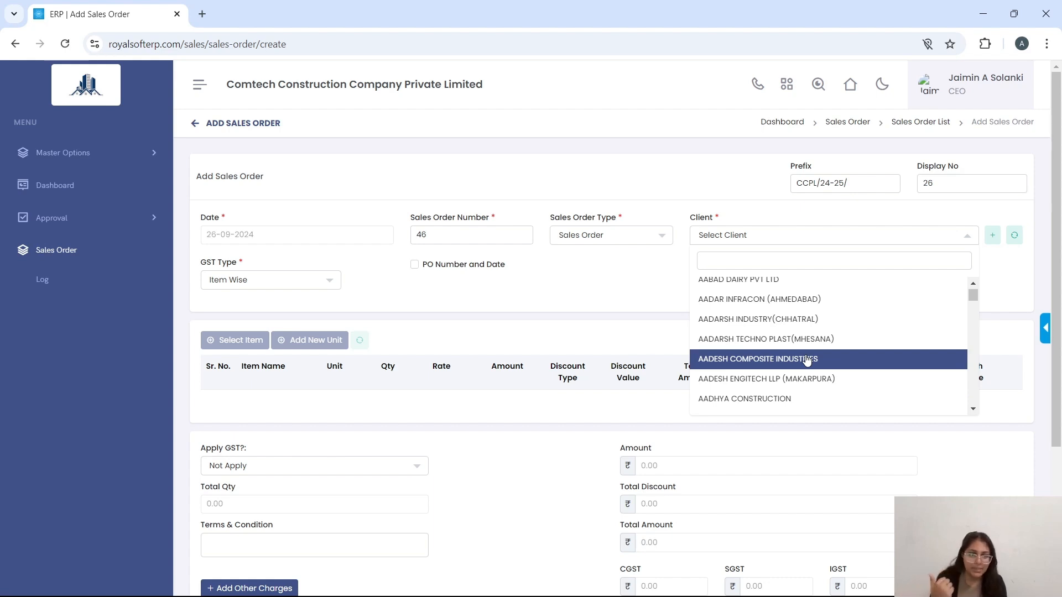
{"action": "scroll", "coordinate": [808, 367], "scroll_direction": "down", "scroll_amount": 2}
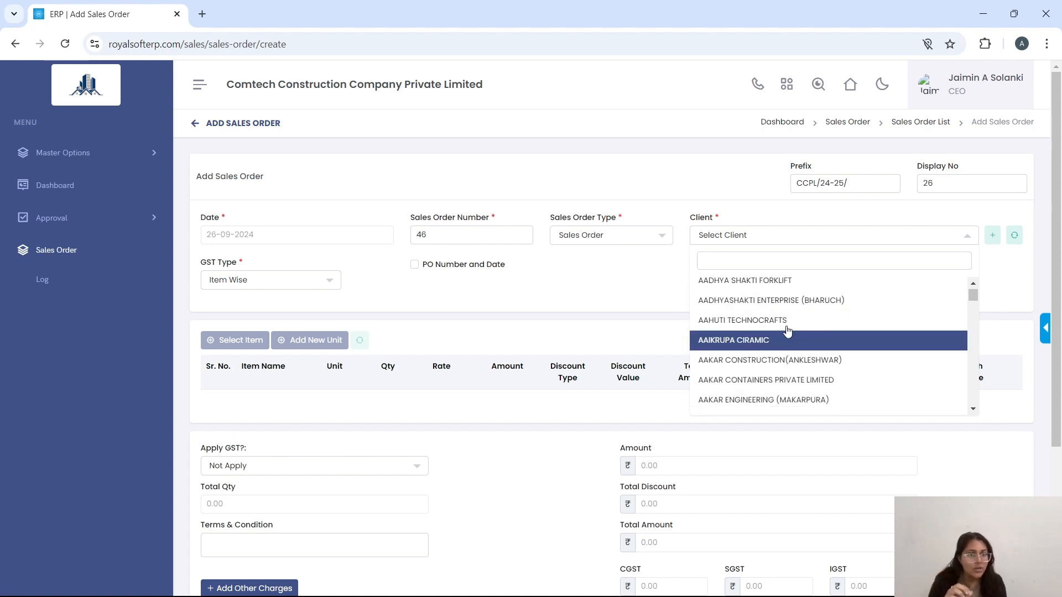
{"action": "scroll", "coordinate": [797, 326], "scroll_direction": "up", "scroll_amount": 2}
{"action": "left_click", "coordinate": [776, 378]}
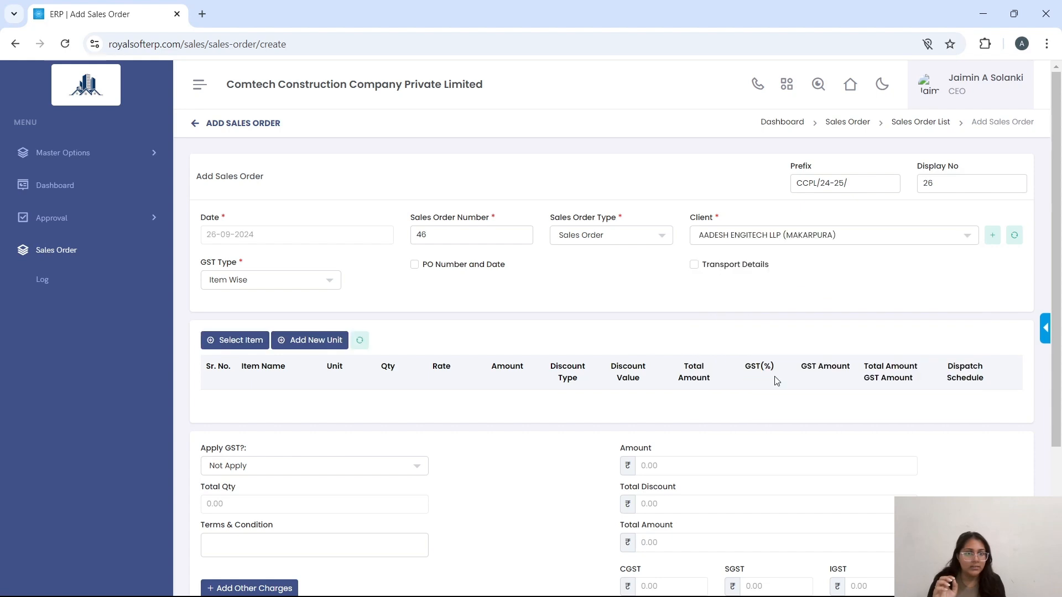
Step: Set the GST type to Company Wise with a rate of 18
{"action": "left_click", "coordinate": [313, 285]}
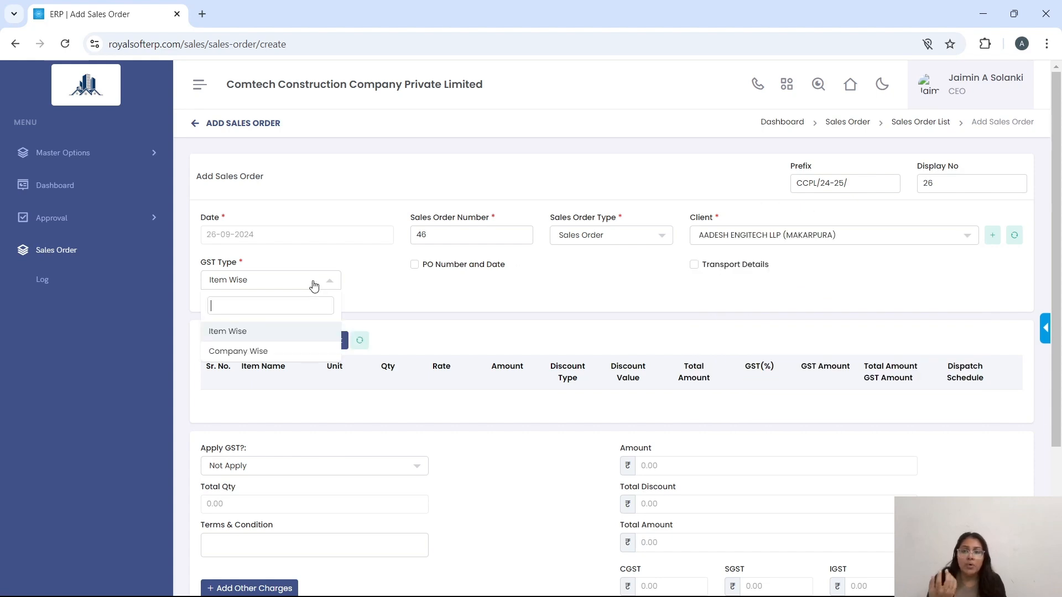
{"action": "left_click", "coordinate": [310, 351]}
{"action": "left_click", "coordinate": [379, 287]}
{"action": "key", "text": "BackSpace"}
{"action": "key", "text": "BackSpace"}
{"action": "key", "text": "BackSpace"}
{"action": "type", "text": "18"}
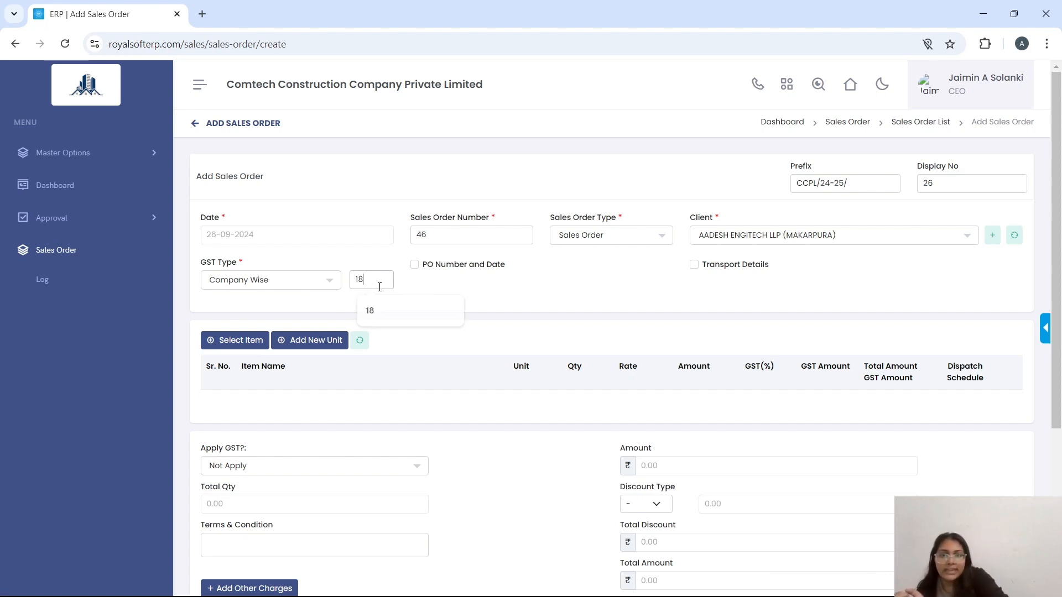
Step: Examine the optional fields offered under PO Number and Date and under Transport Details, leaving both options off
{"action": "left_click", "coordinate": [415, 266]}
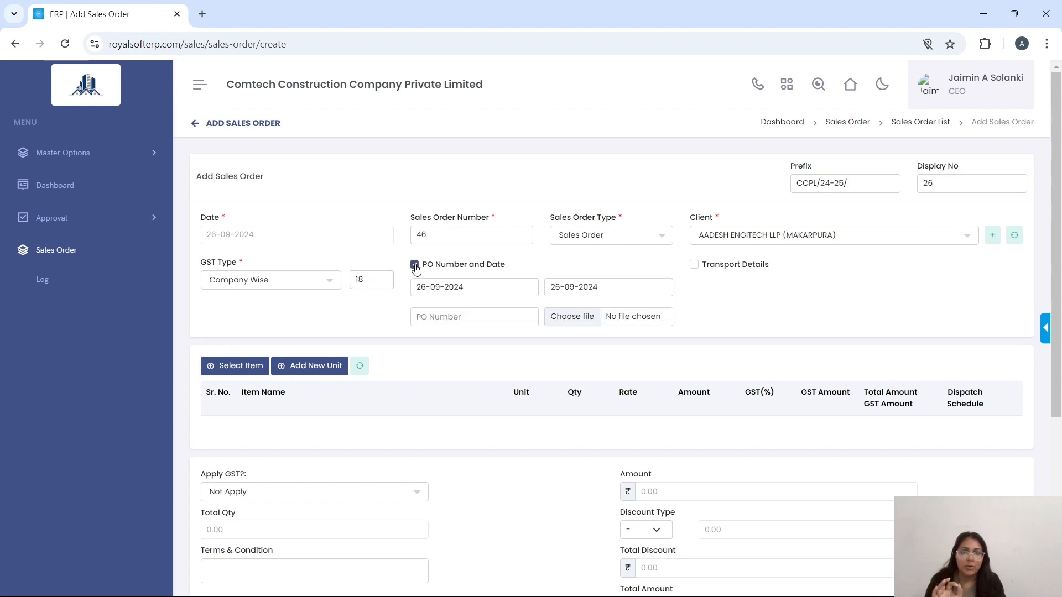
{"action": "left_click", "coordinate": [416, 266]}
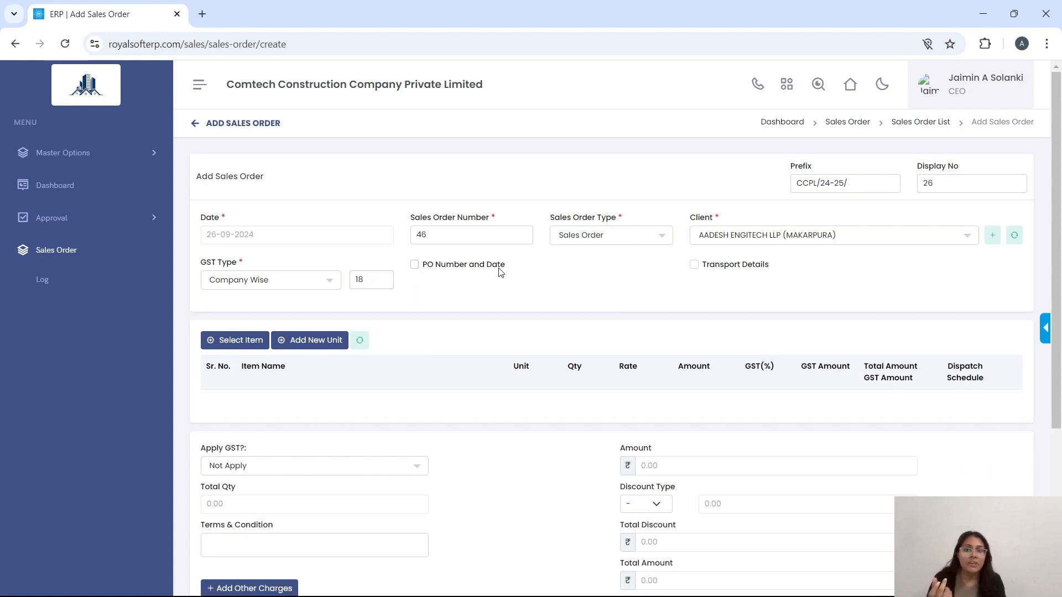
{"action": "left_click", "coordinate": [416, 268]}
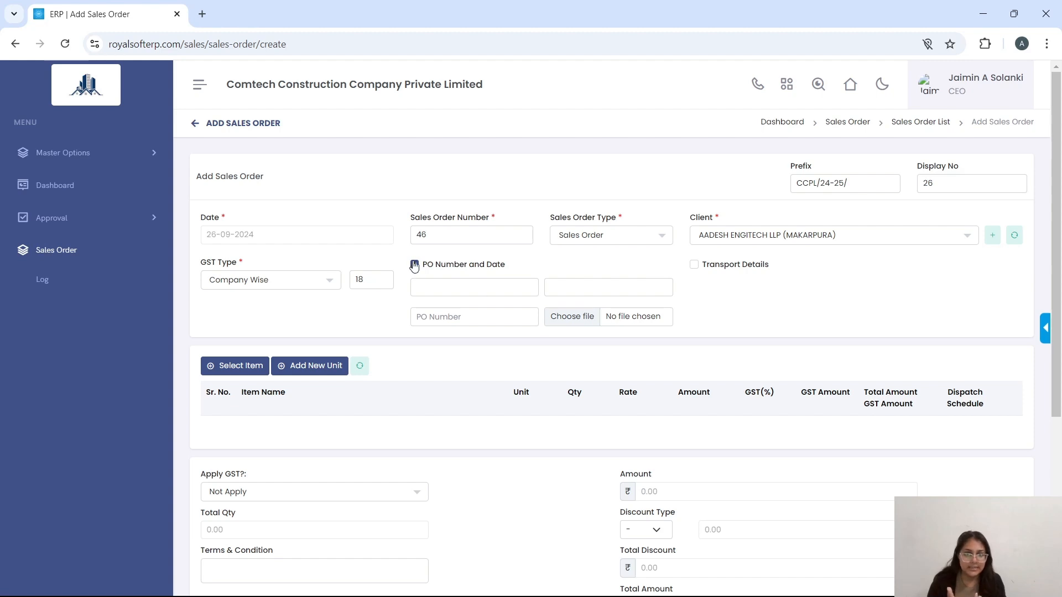
{"action": "left_click", "coordinate": [415, 265]}
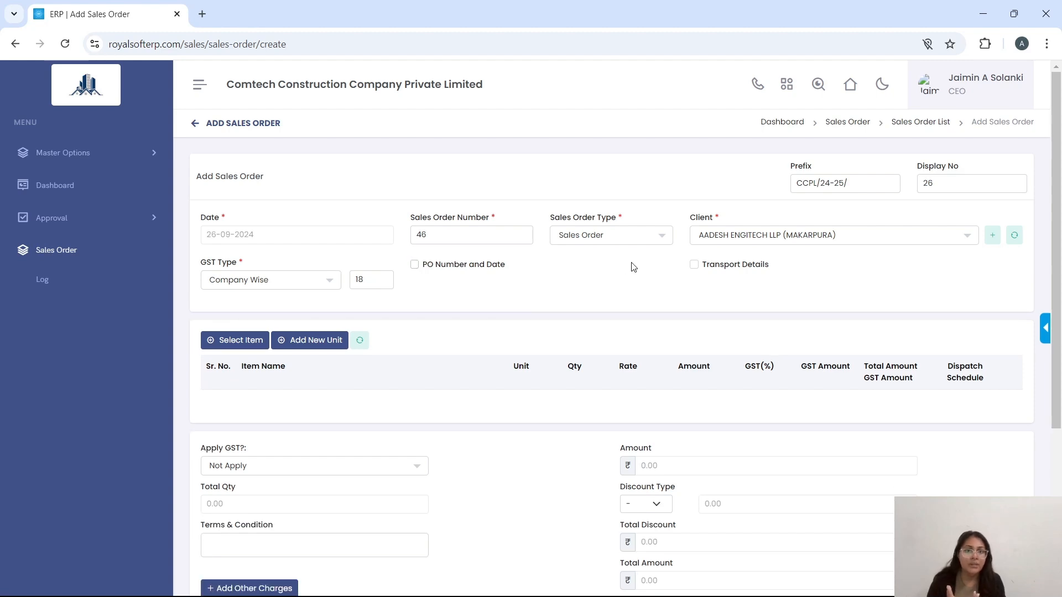
{"action": "left_click", "coordinate": [695, 267]}
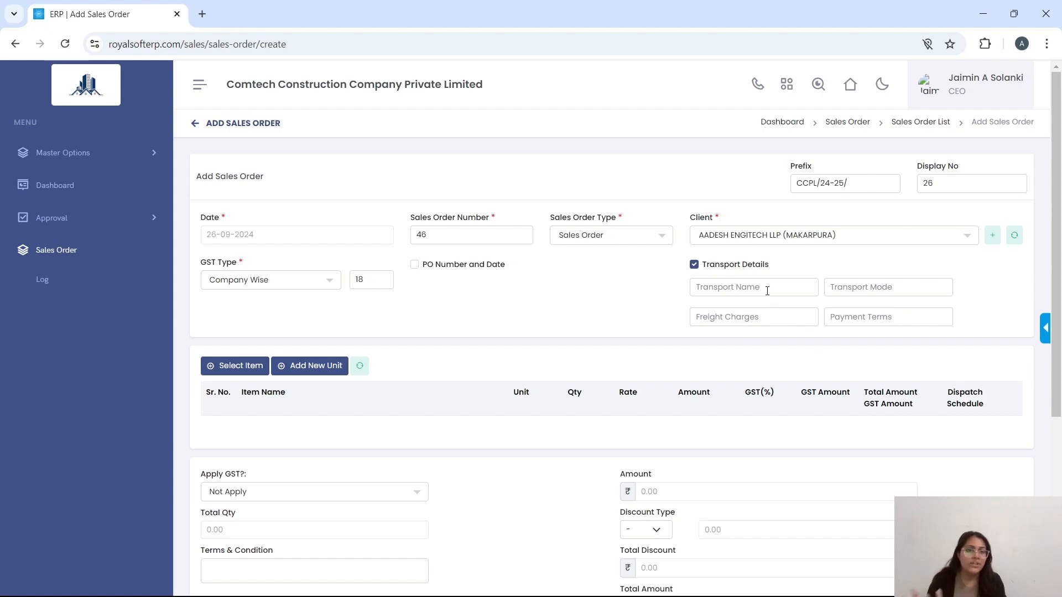
{"action": "left_click", "coordinate": [693, 265]}
Step: Add the items HDHMR FLUSH DOOR 30MM and LAMINATE (8 X 4) to the sales order
{"action": "left_click", "coordinate": [238, 340]}
{"action": "left_click", "coordinate": [435, 140]}
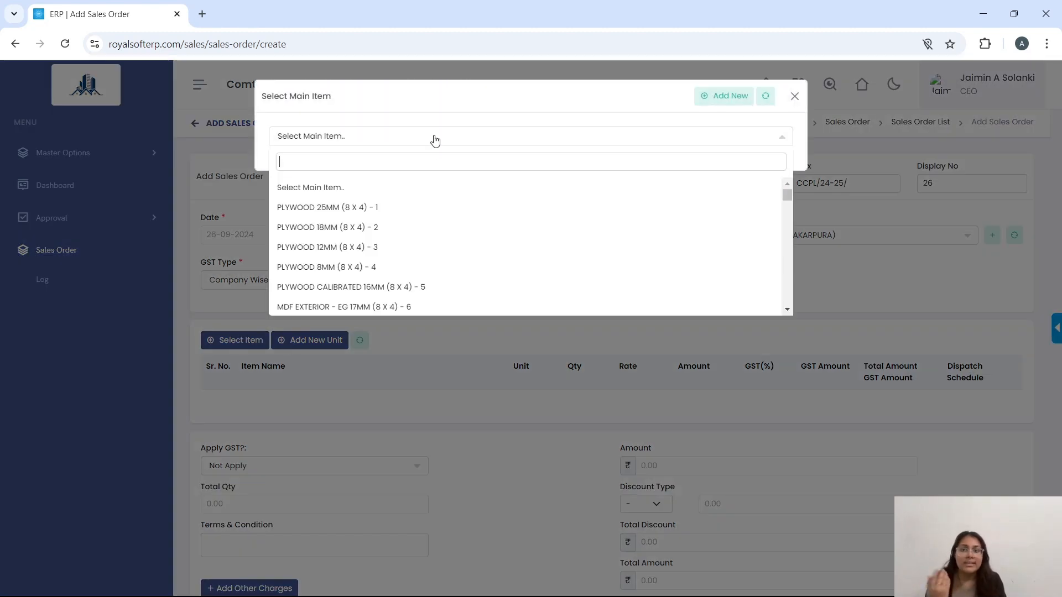
{"action": "scroll", "coordinate": [429, 254], "scroll_direction": "down", "scroll_amount": 1}
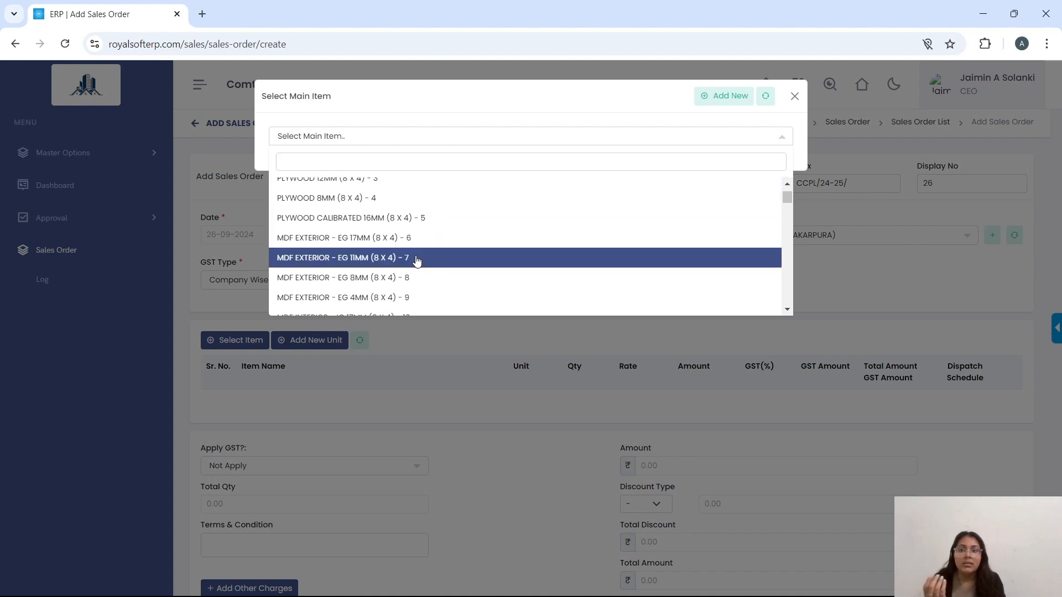
{"action": "scroll", "coordinate": [418, 260], "scroll_direction": "down", "scroll_amount": 2}
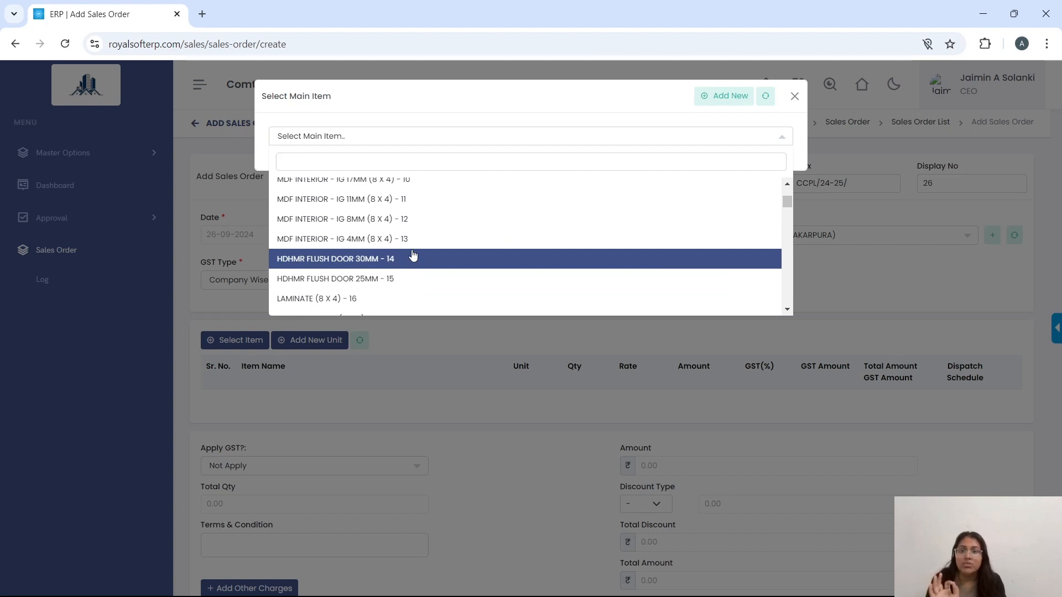
{"action": "left_click", "coordinate": [412, 257]}
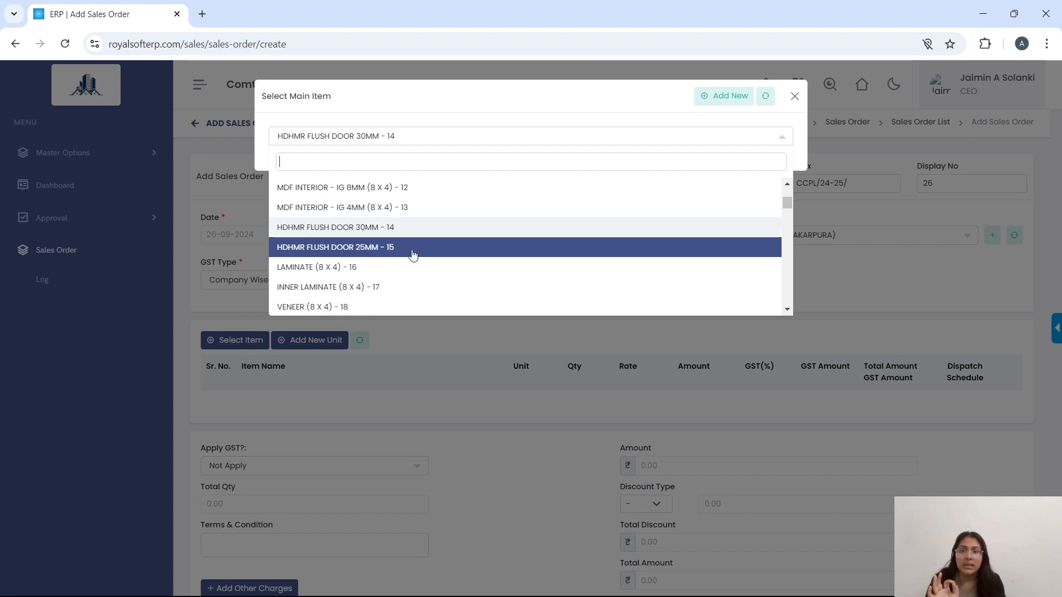
{"action": "left_click", "coordinate": [384, 269]}
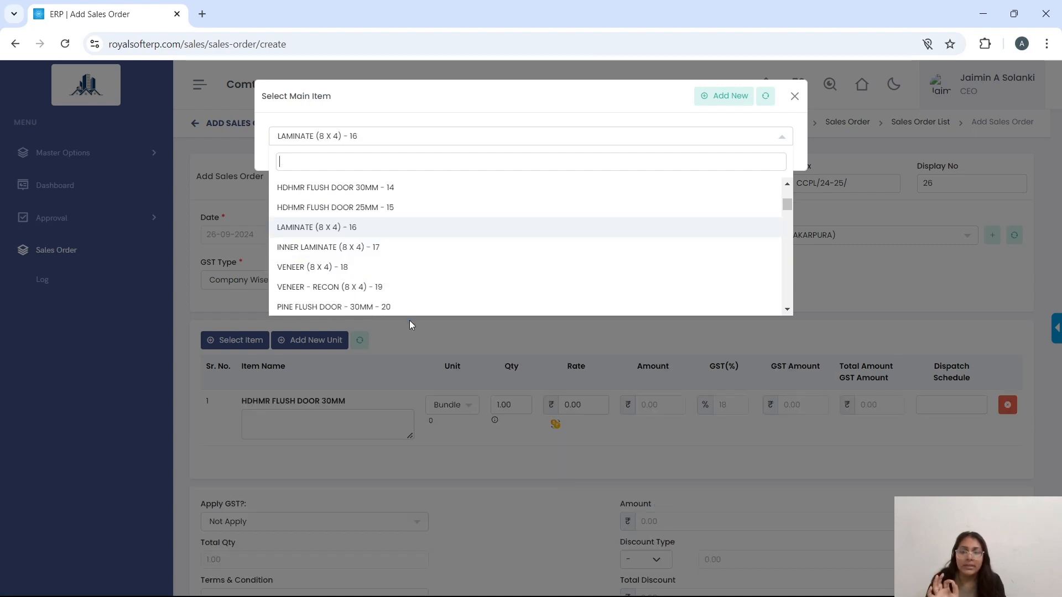
{"action": "left_click", "coordinate": [795, 96]}
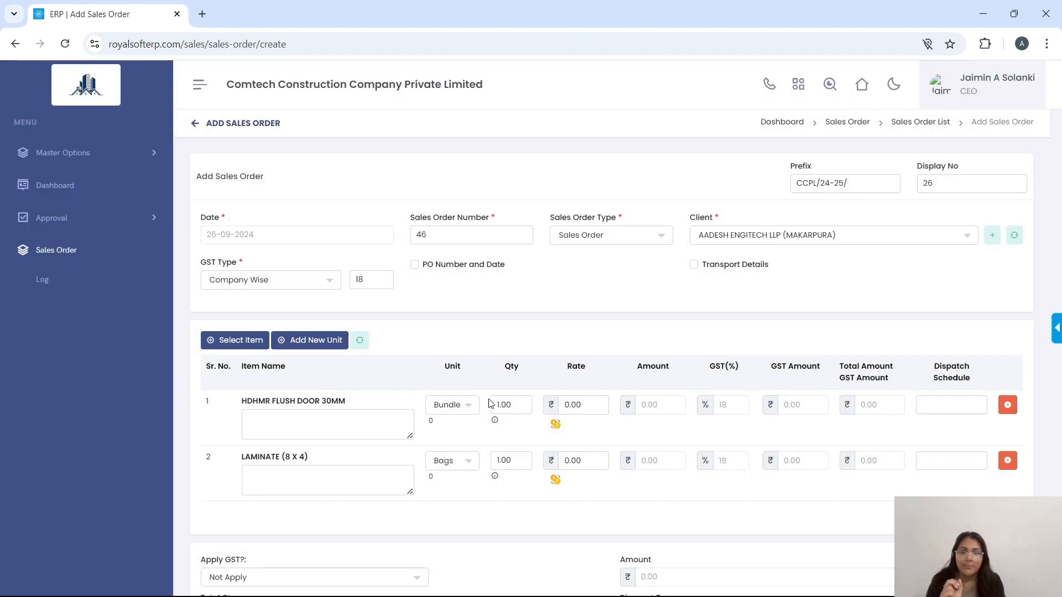
Step: Set the flush door item's quantity to 3 and its rate to 5000, keeping Bundle as the unit
{"action": "left_click", "coordinate": [458, 405]}
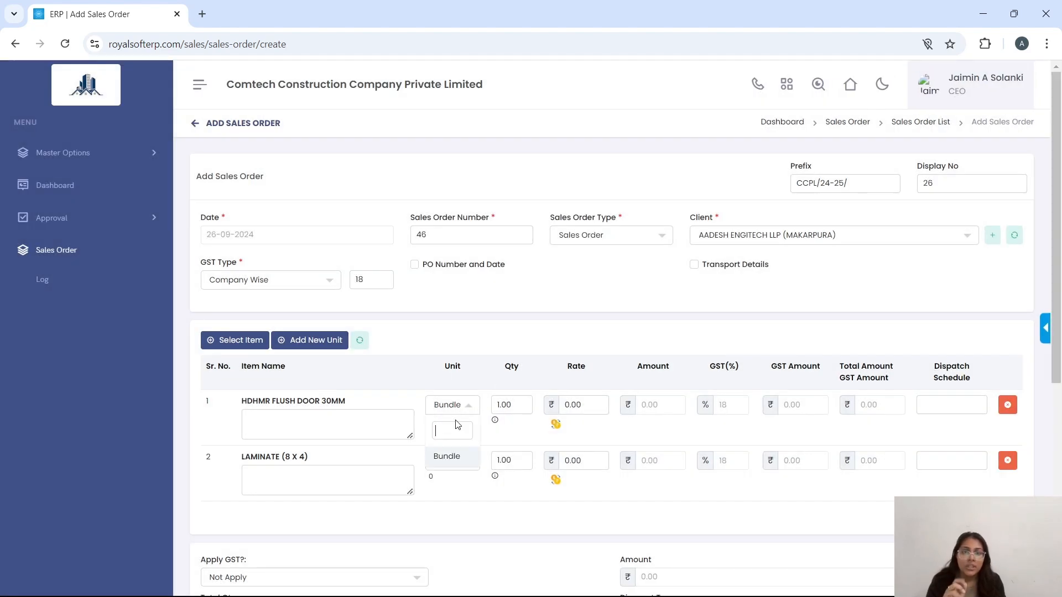
{"action": "left_click", "coordinate": [465, 405]}
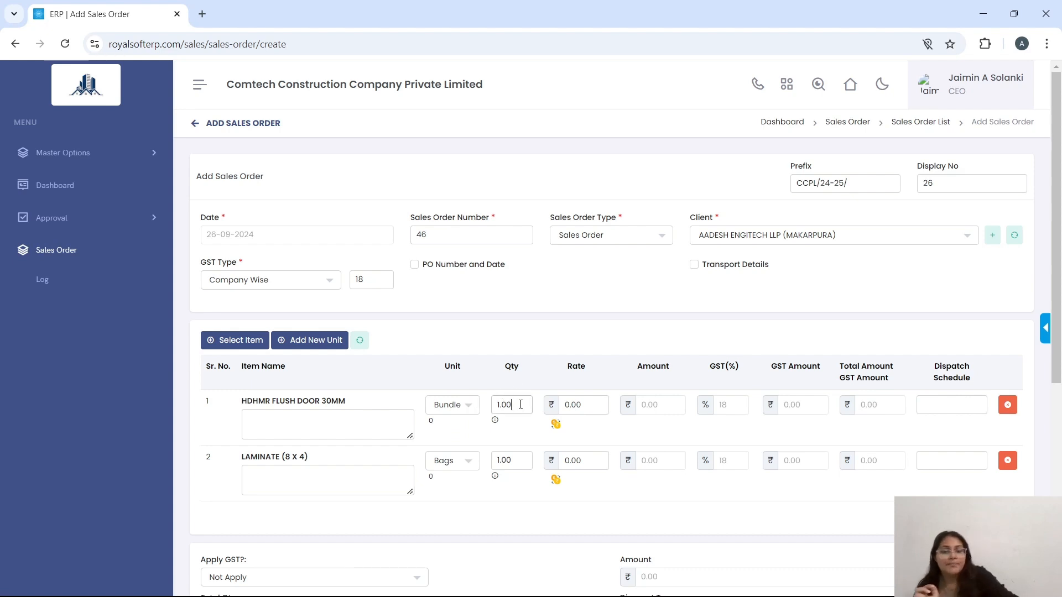
{"action": "key", "text": "BackSpace"}
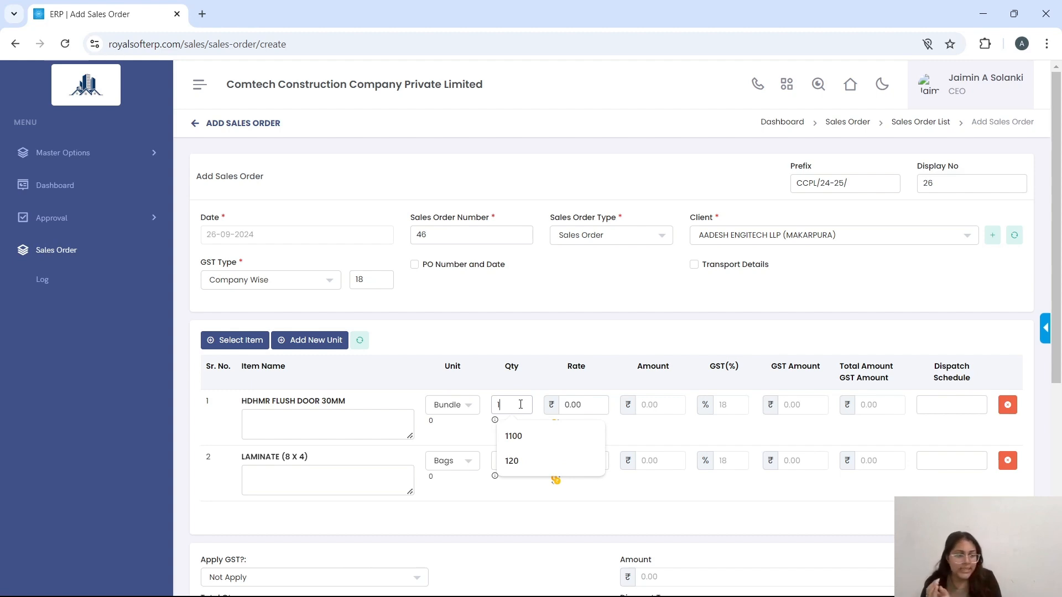
{"action": "key", "text": "BackSpace"}
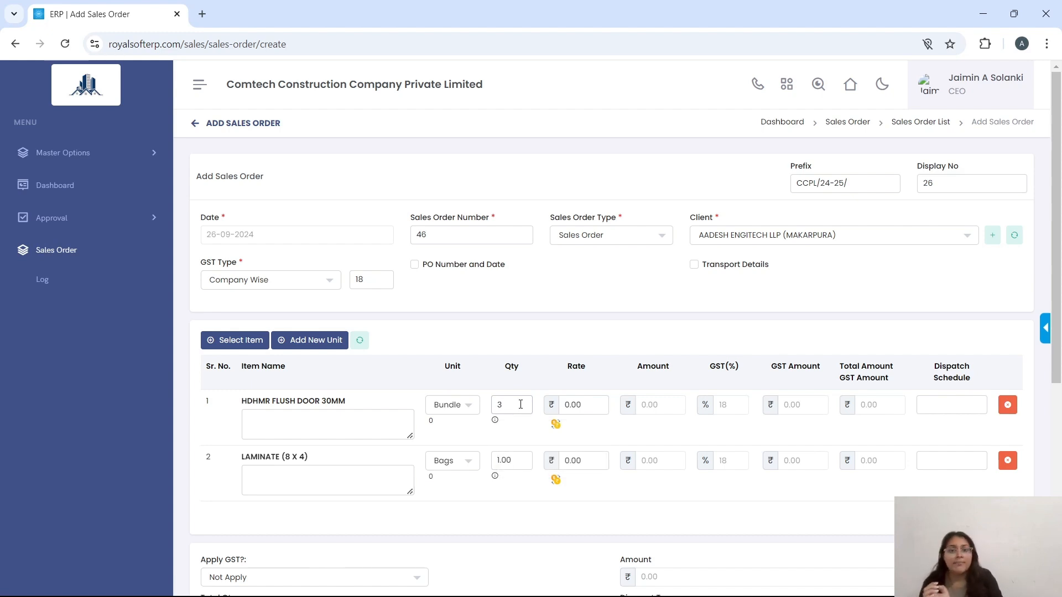
{"action": "left_click", "coordinate": [605, 410]}
{"action": "key", "text": "BackSpace"}
{"action": "type", "text": "5000"}
{"action": "left_click", "coordinate": [607, 449]}
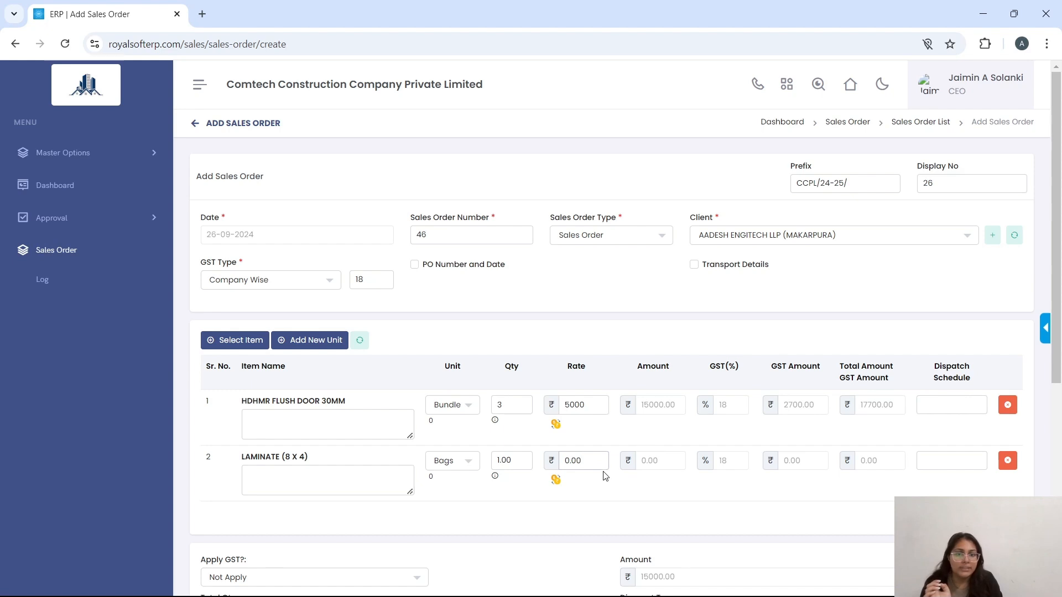
Step: Set the rate of the LAMINATE (8 X 4) item to 6000
{"action": "double_click", "coordinate": [558, 465]}
{"action": "key", "text": "BackSpace"}
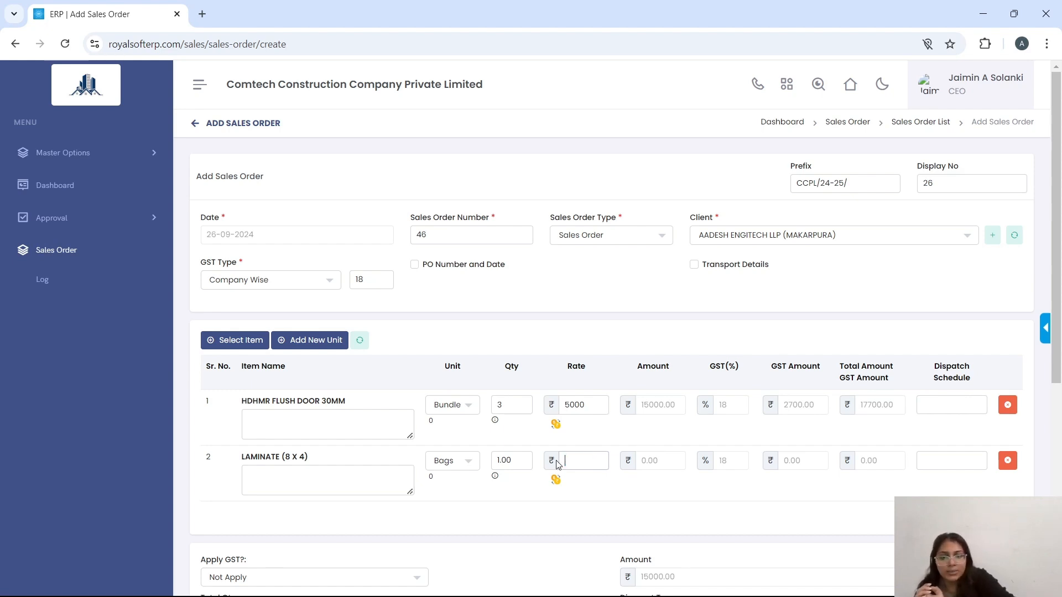
{"action": "type", "text": "6000"}
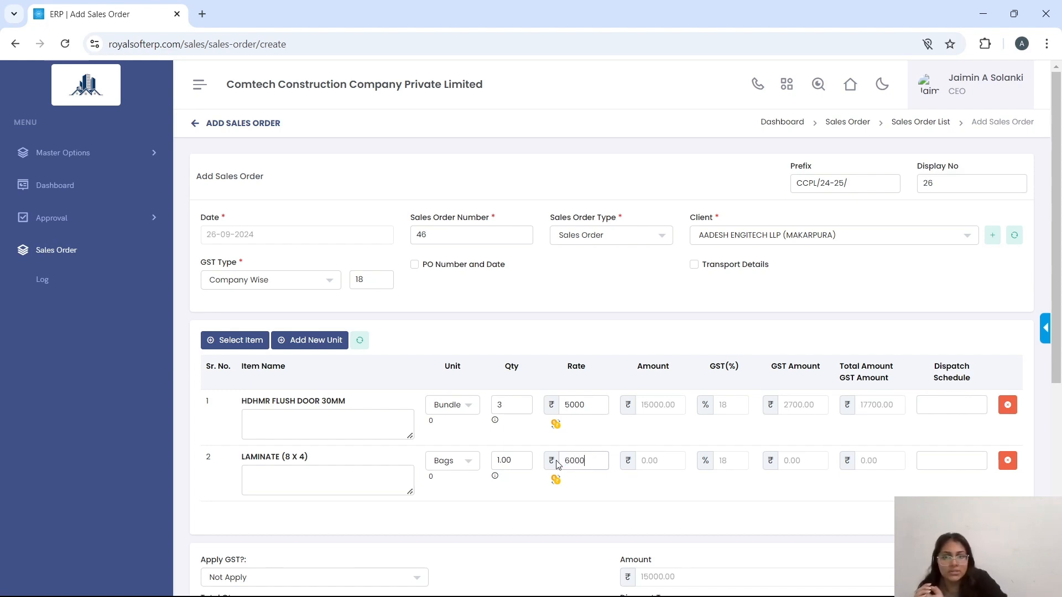
{"action": "left_click", "coordinate": [769, 487]}
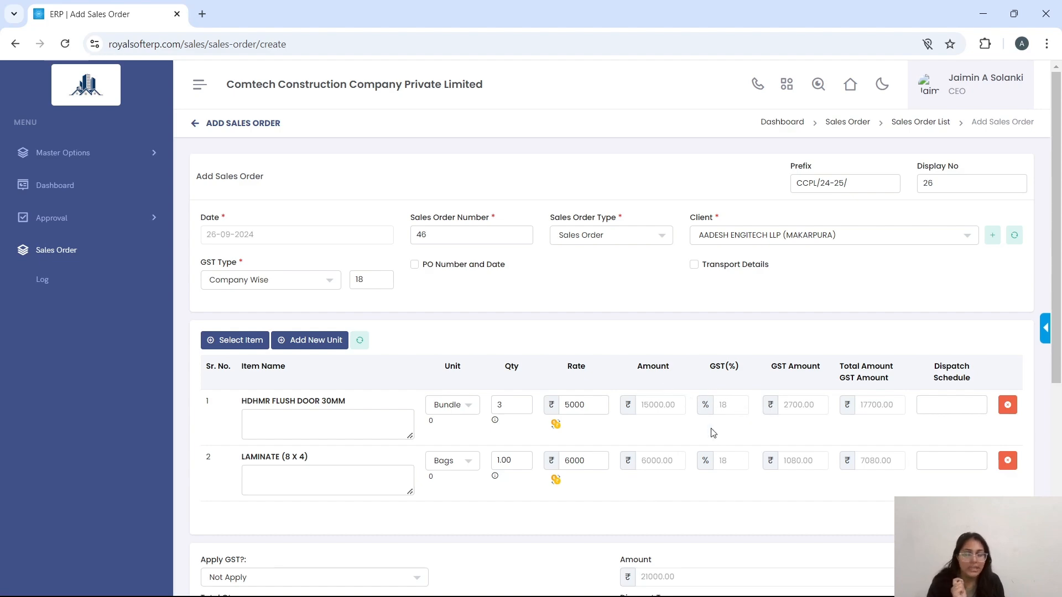
Step: Set the dispatch schedule of both items to 30-09-2024
{"action": "left_click", "coordinate": [1009, 406]}
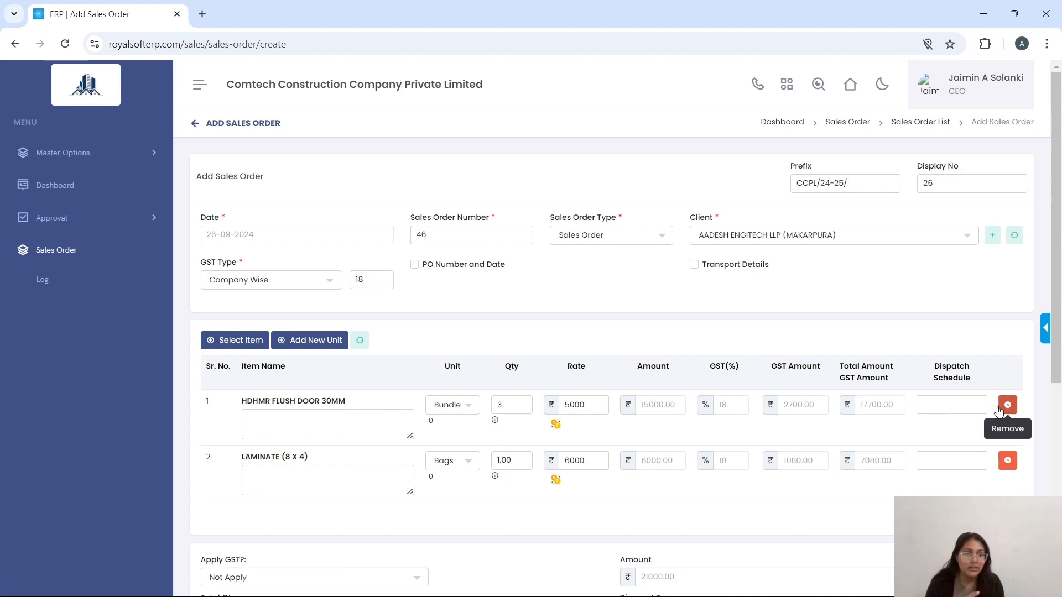
{"action": "left_click", "coordinate": [951, 406]}
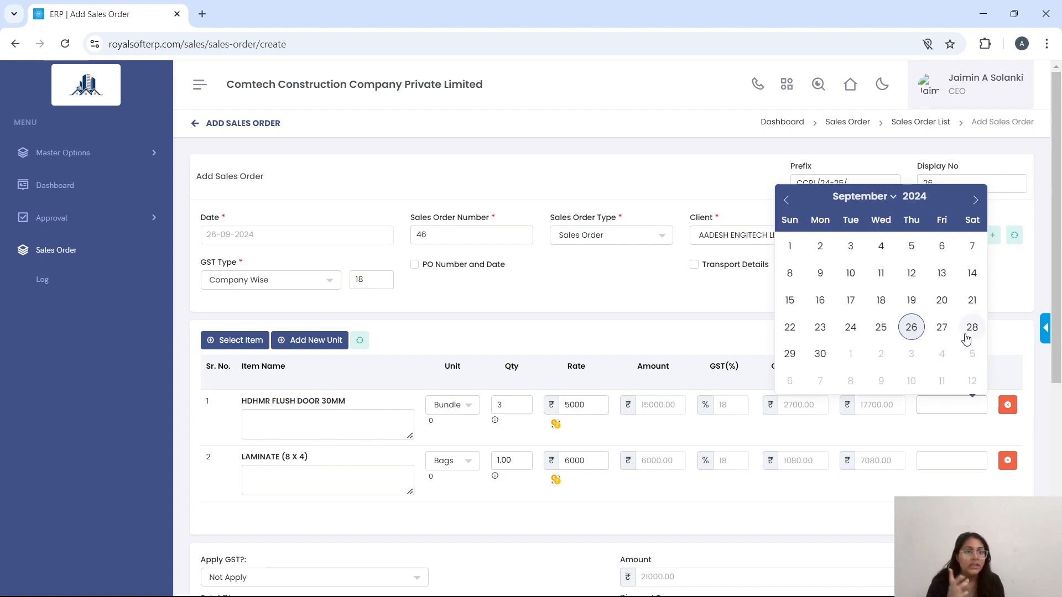
{"action": "left_click", "coordinate": [821, 355]}
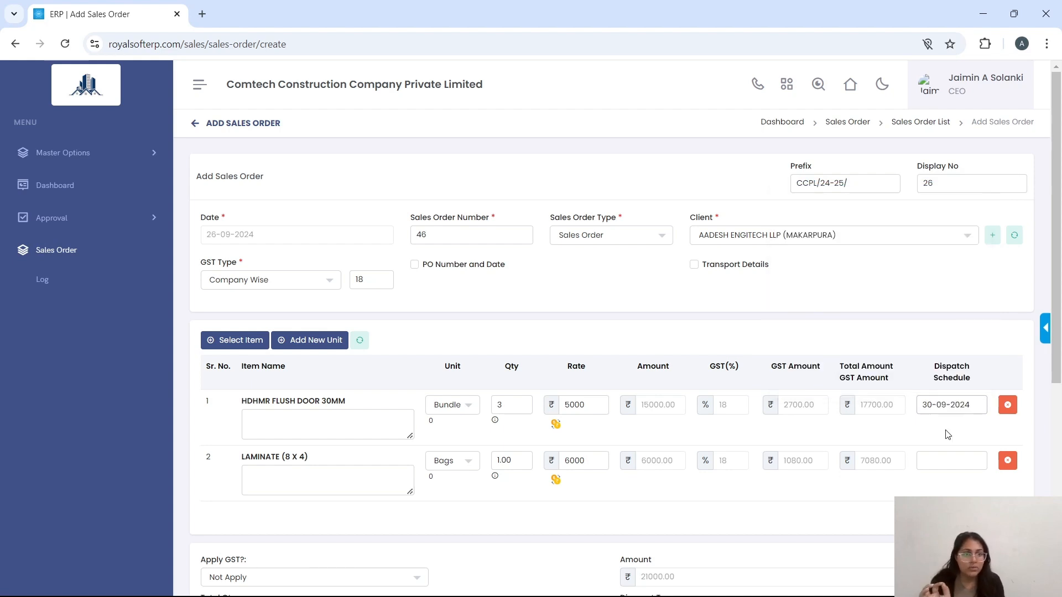
{"action": "left_click", "coordinate": [942, 460]}
{"action": "left_click", "coordinate": [821, 409]}
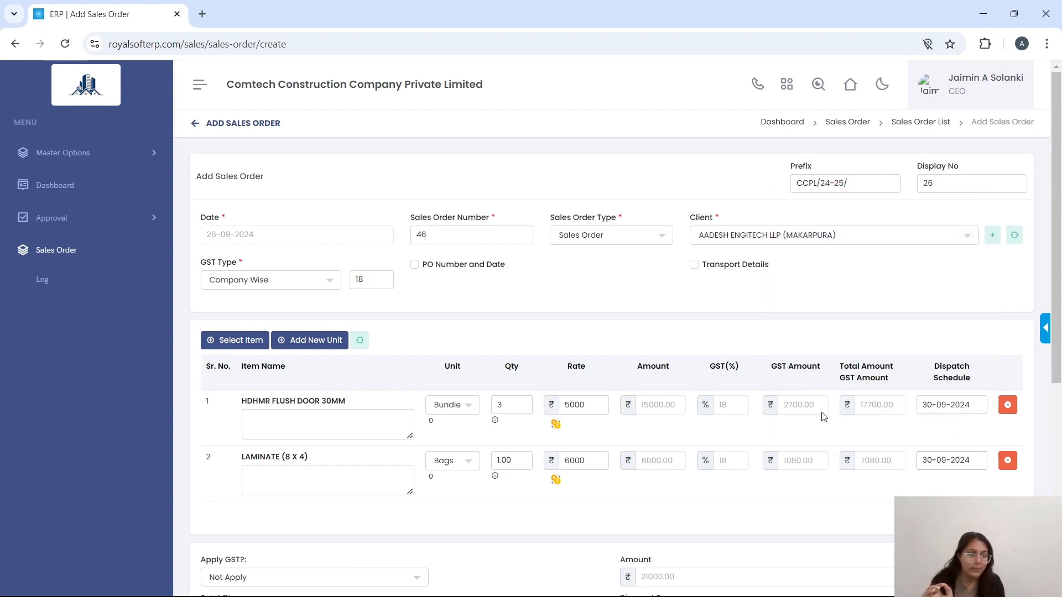
Step: Set the order's GST application to Apply GST
{"action": "scroll", "coordinate": [761, 306], "scroll_direction": "down", "scroll_amount": 4}
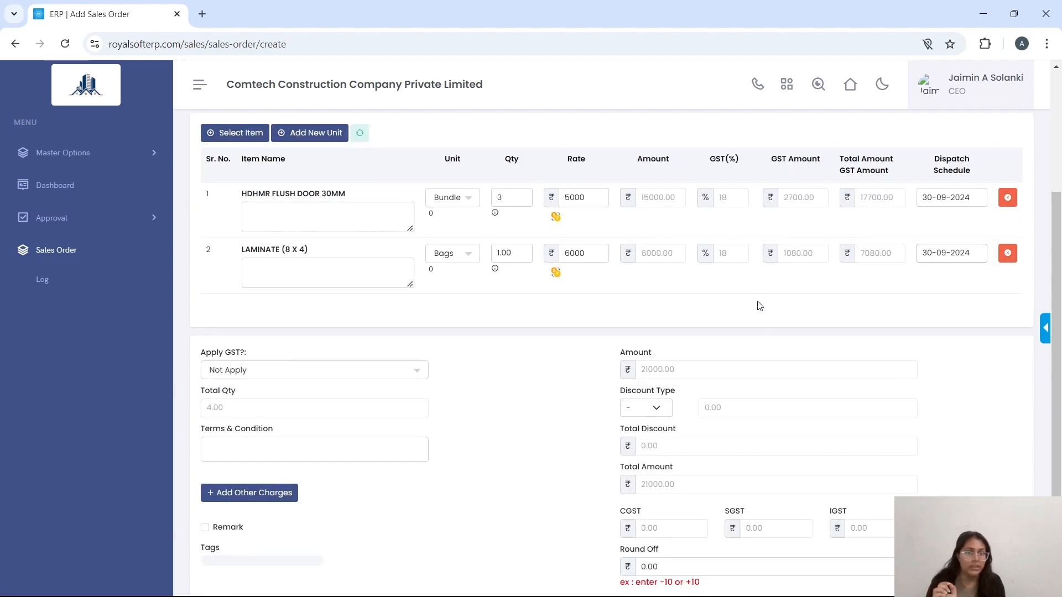
{"action": "left_click", "coordinate": [402, 374]}
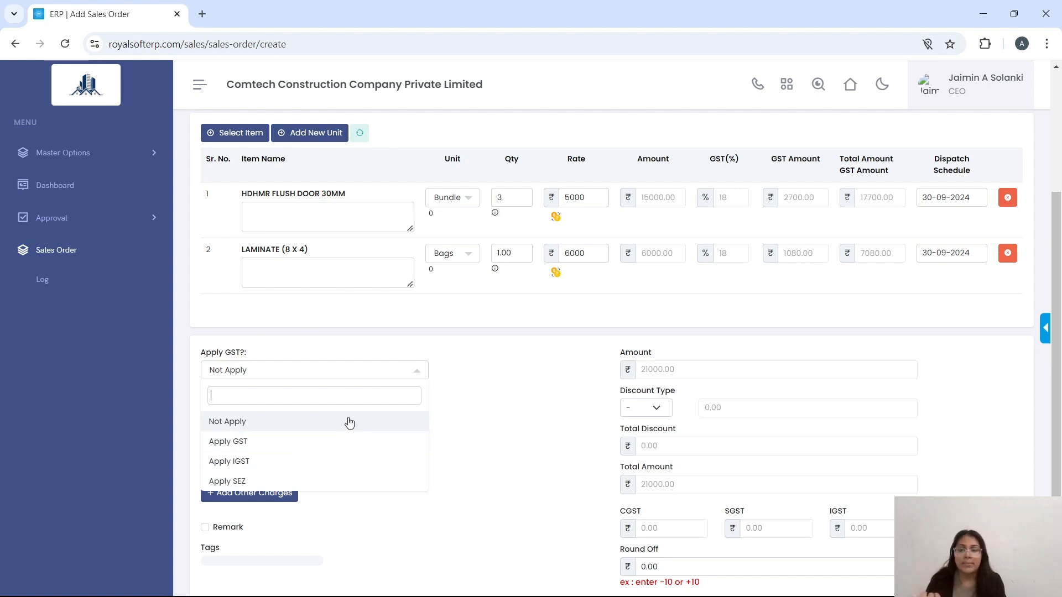
{"action": "left_click", "coordinate": [349, 450]}
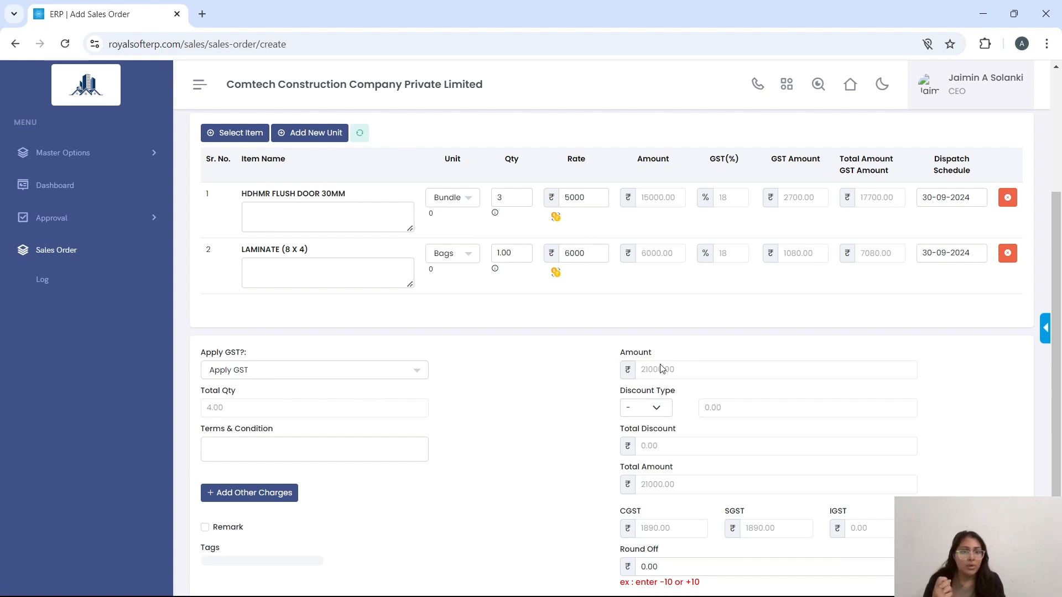
Step: Add the Terms & Condition entry to the order's terms and submit the new sales order
{"action": "scroll", "coordinate": [658, 369], "scroll_direction": "down", "scroll_amount": 2}
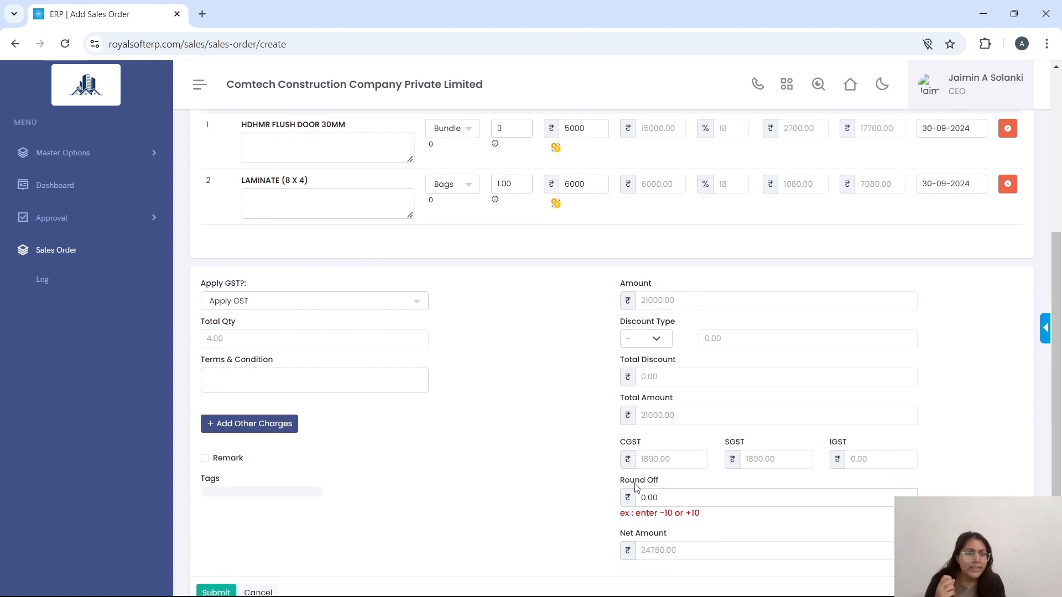
{"action": "scroll", "coordinate": [533, 434], "scroll_direction": "down", "scroll_amount": 2}
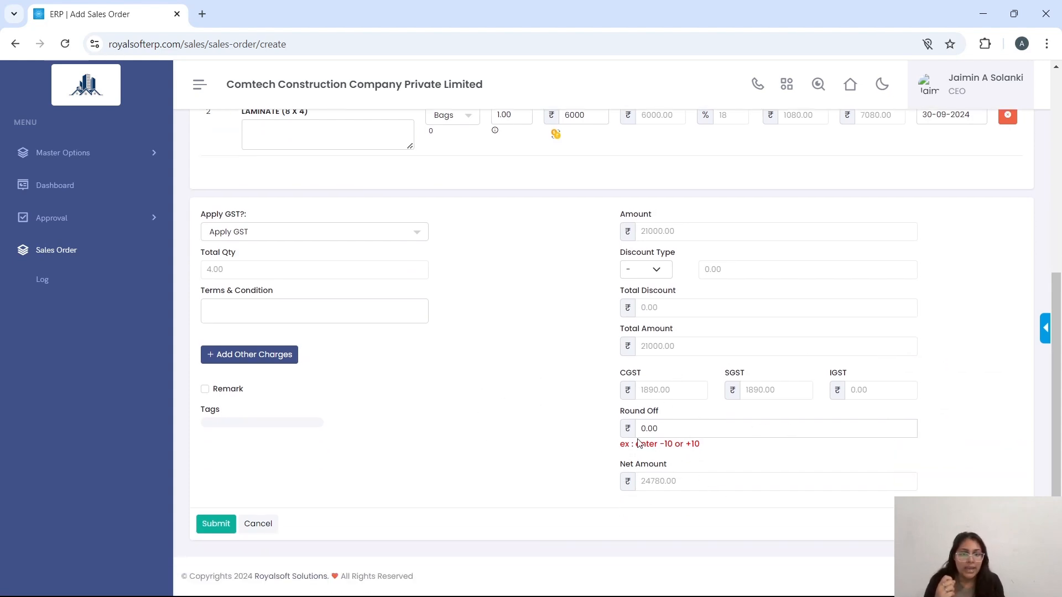
{"action": "left_click", "coordinate": [320, 318]}
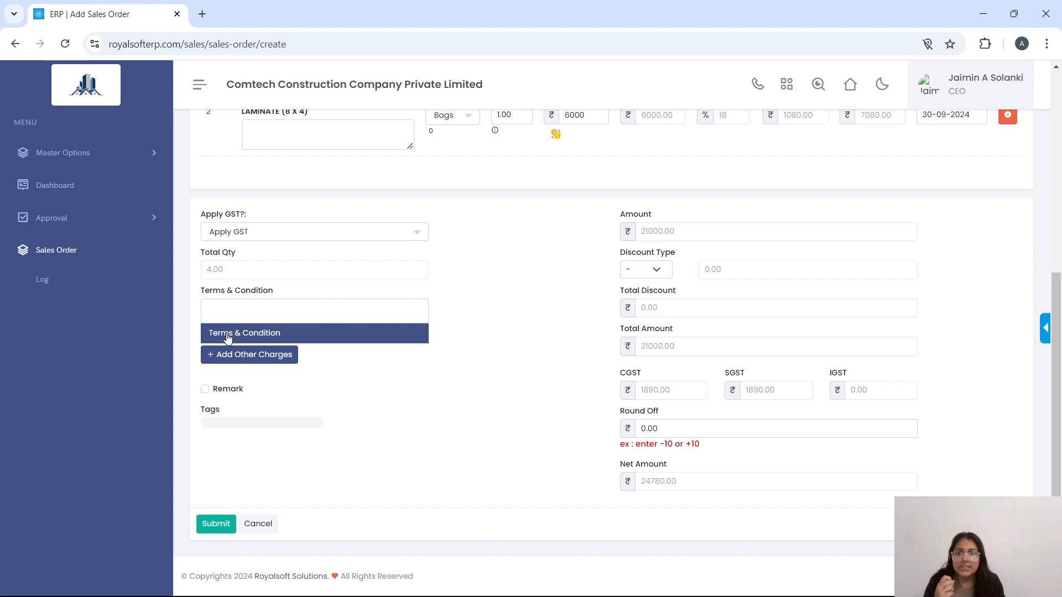
{"action": "left_click", "coordinate": [228, 334]}
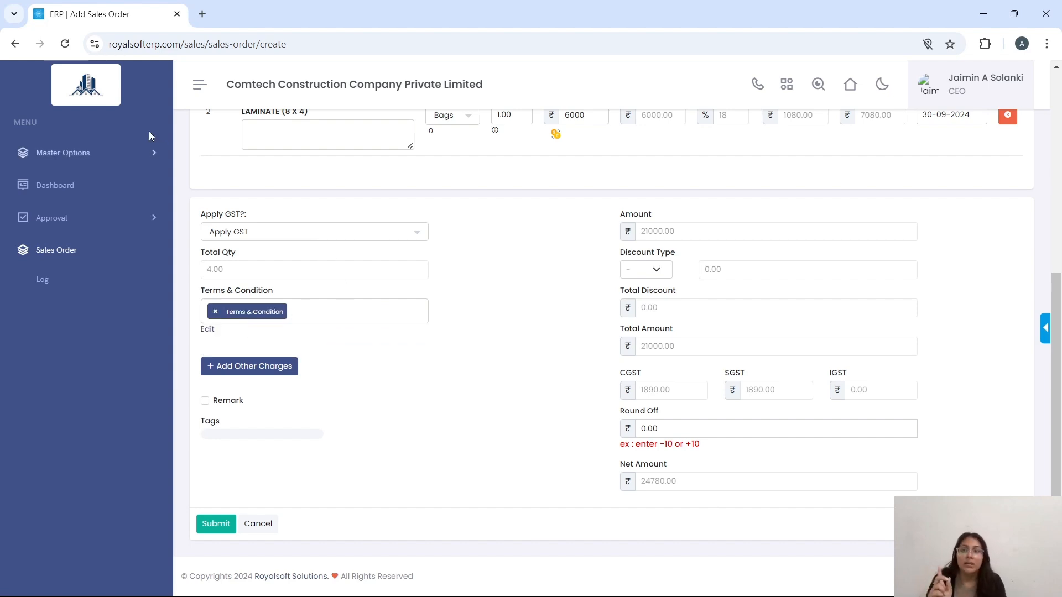
{"action": "left_click", "coordinate": [142, 152]}
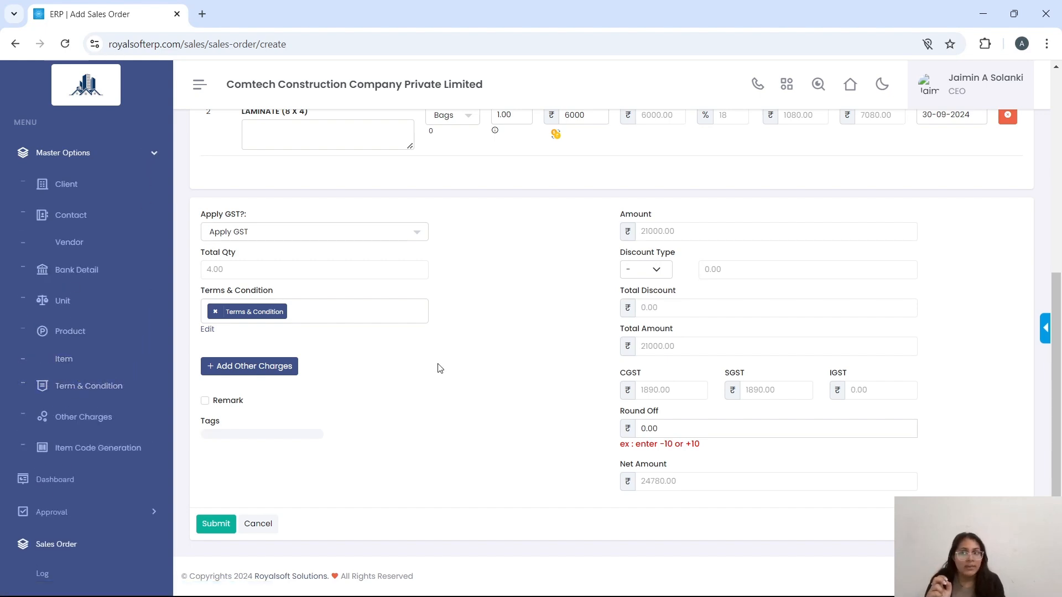
{"action": "left_click", "coordinate": [156, 155]}
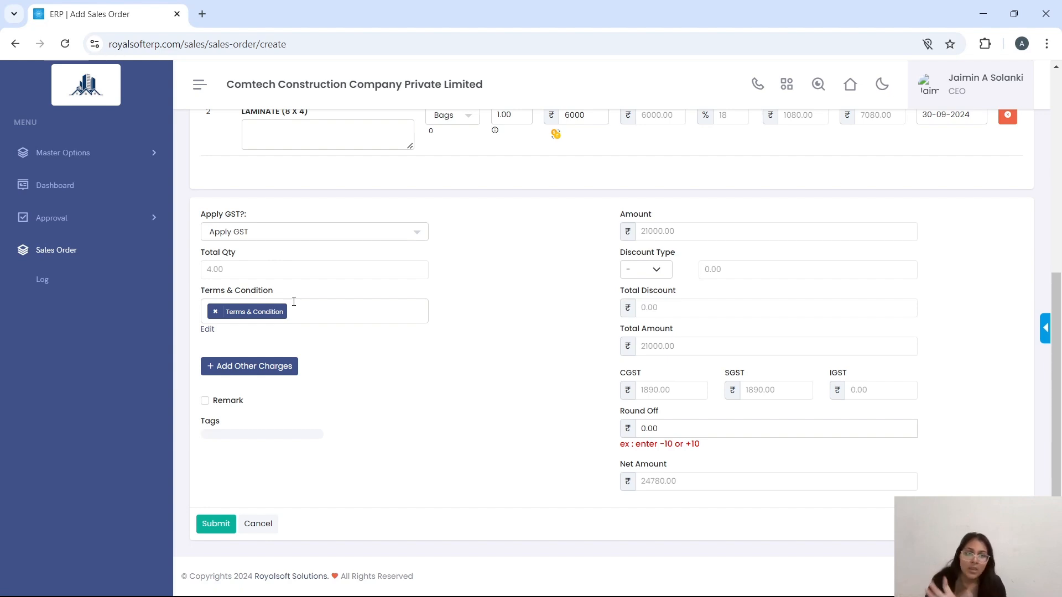
{"action": "left_click", "coordinate": [218, 523]}
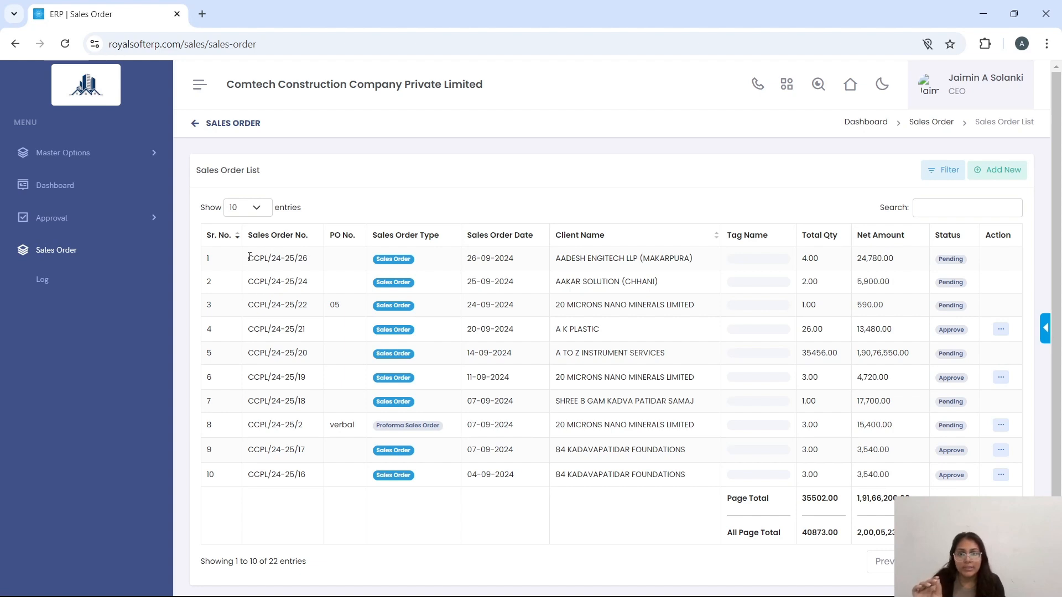
Step: Review the new AADESH ENGITECH LLP (MAKARPURA) order's entry in the sales order list and show the approval options
{"action": "left_click_drag", "start_coordinate": [251, 261], "coordinate": [313, 264]}
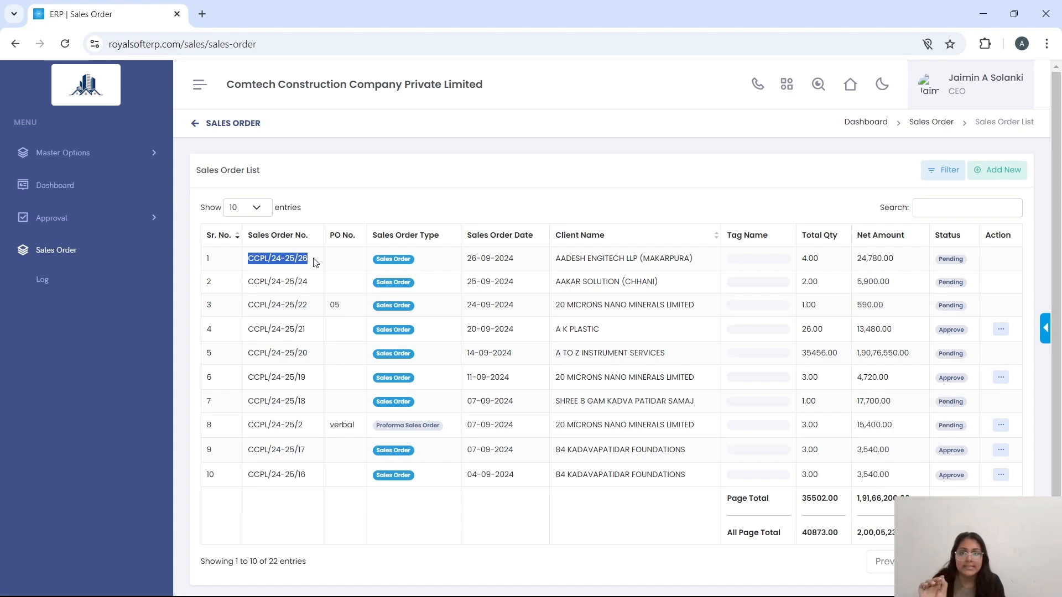
{"action": "left_click", "coordinate": [346, 261]}
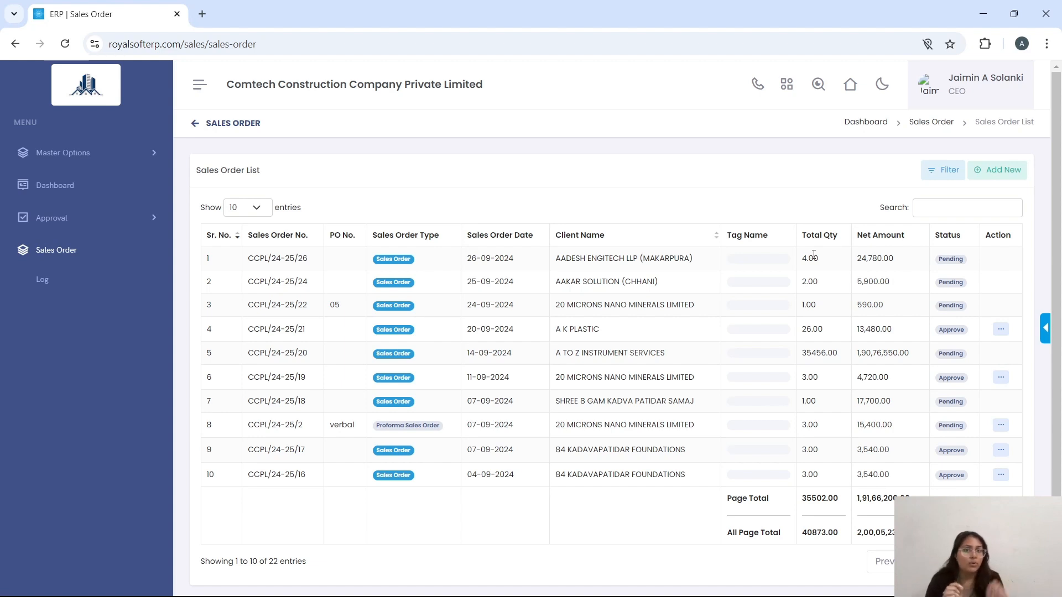
{"action": "left_click_drag", "start_coordinate": [856, 262], "coordinate": [903, 264]}
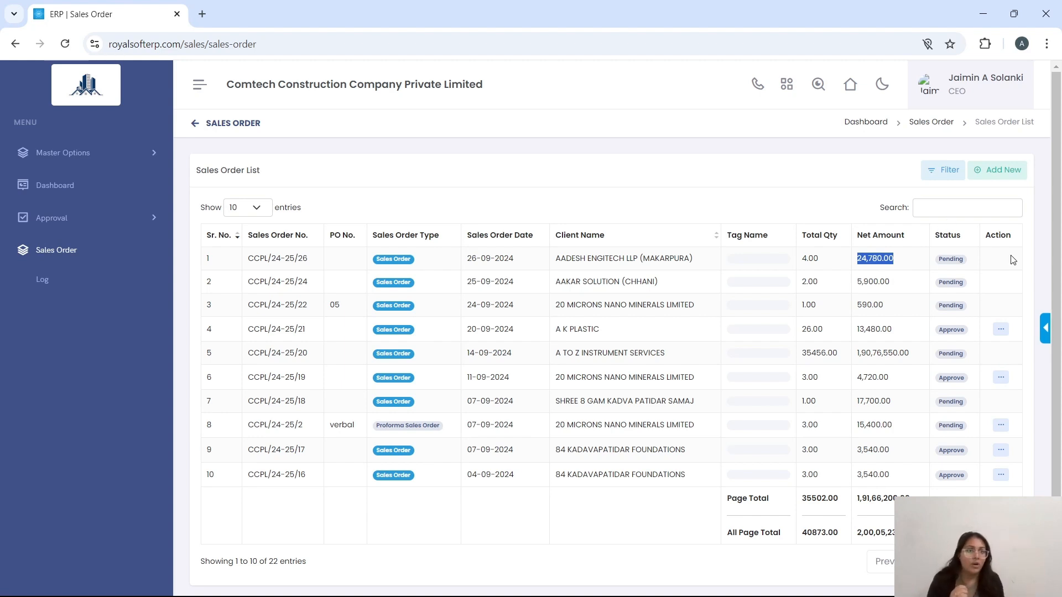
{"action": "left_click", "coordinate": [760, 222]}
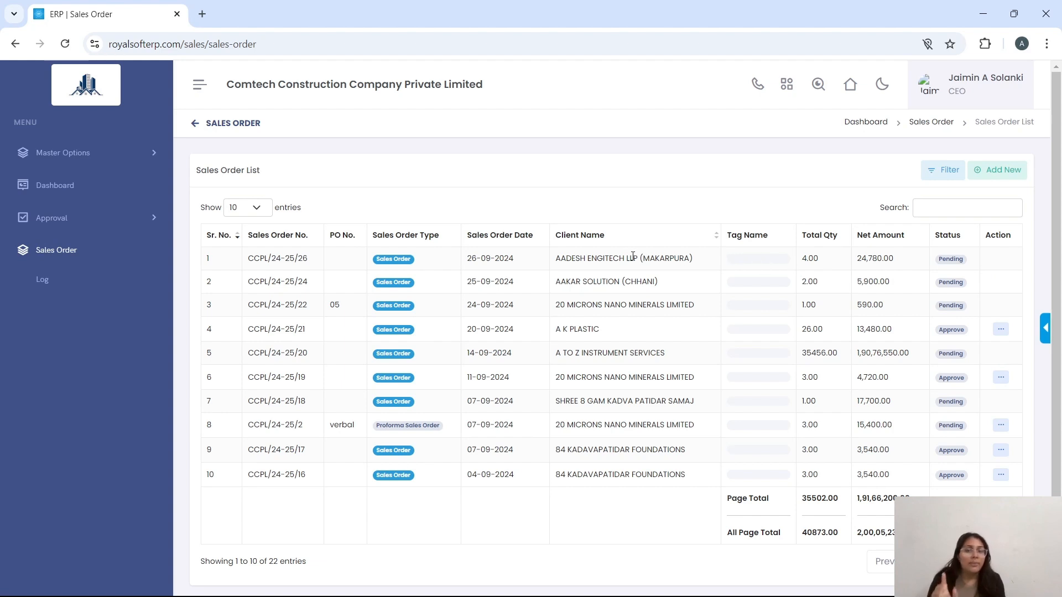
{"action": "left_click_drag", "start_coordinate": [245, 262], "coordinate": [922, 257]}
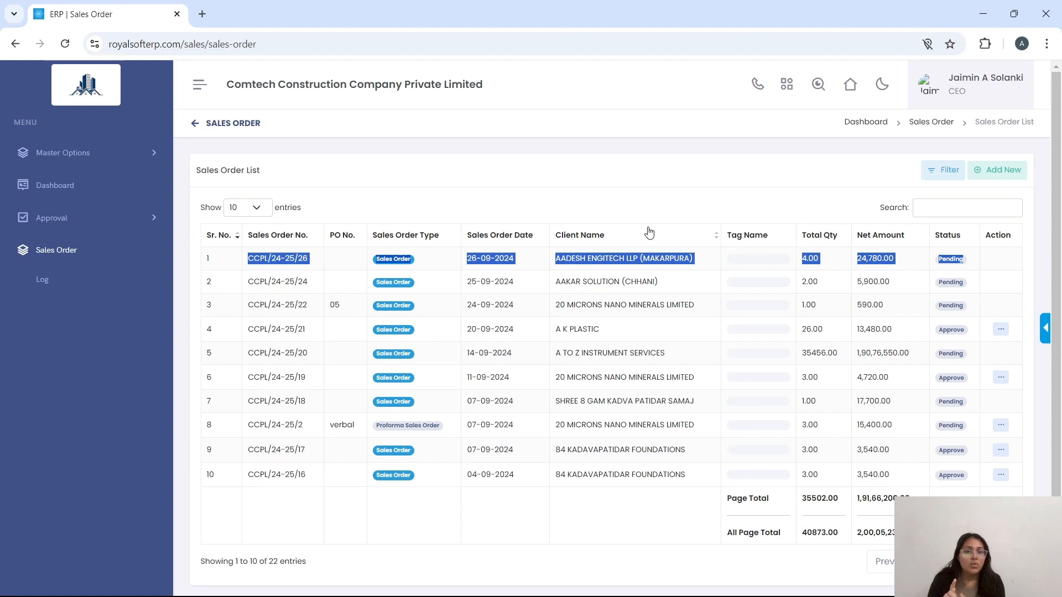
{"action": "left_click", "coordinate": [631, 205]}
{"action": "left_click", "coordinate": [131, 219]}
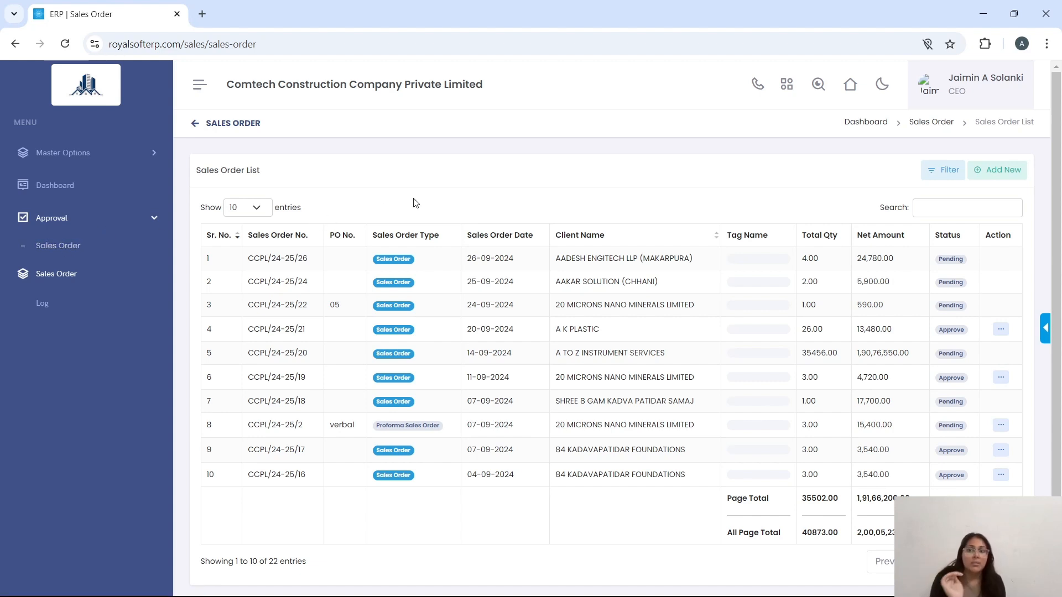
Step: Edit the AADESH ENGITECH LLP (MAKARPURA) order, set the HDHMR FLUSH DOOR 30MM rate to 3000, and update the order
{"action": "right_click", "coordinate": [575, 260]}
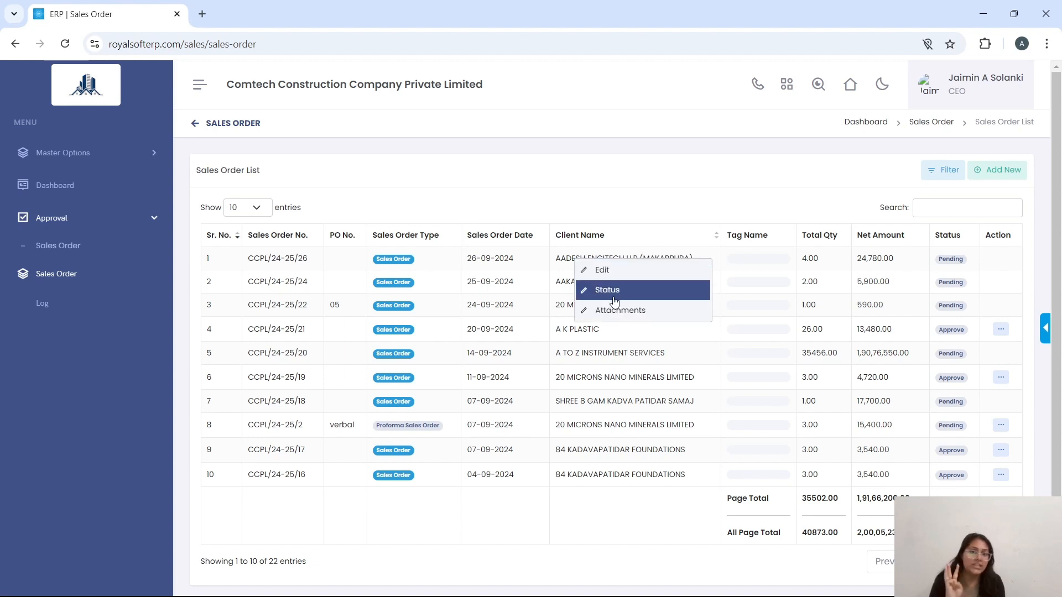
{"action": "left_click", "coordinate": [605, 270]}
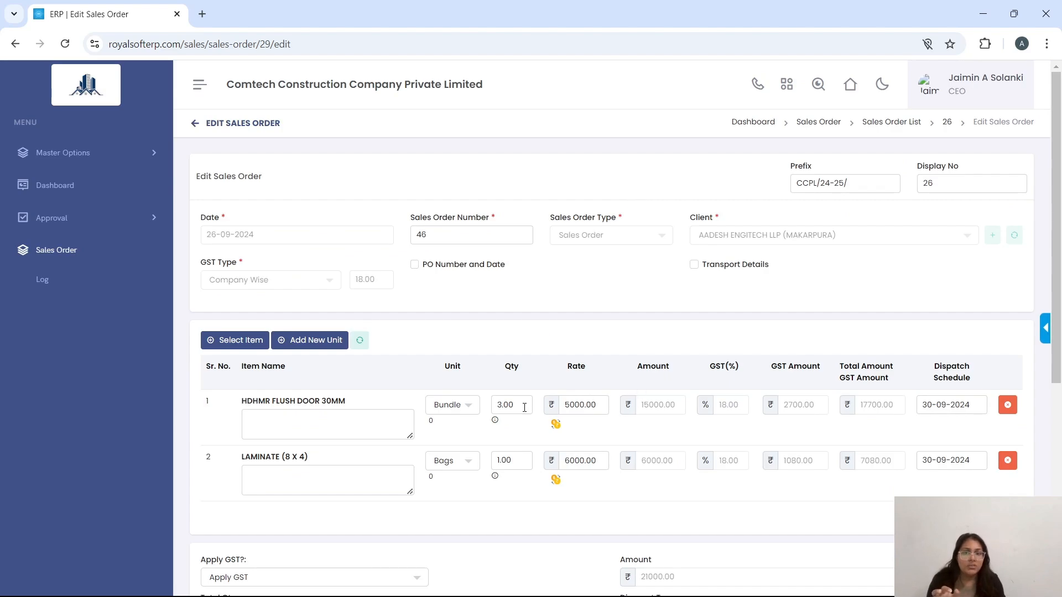
{"action": "left_click_drag", "start_coordinate": [603, 405], "coordinate": [556, 408]}
{"action": "key", "text": "BackSpace"}
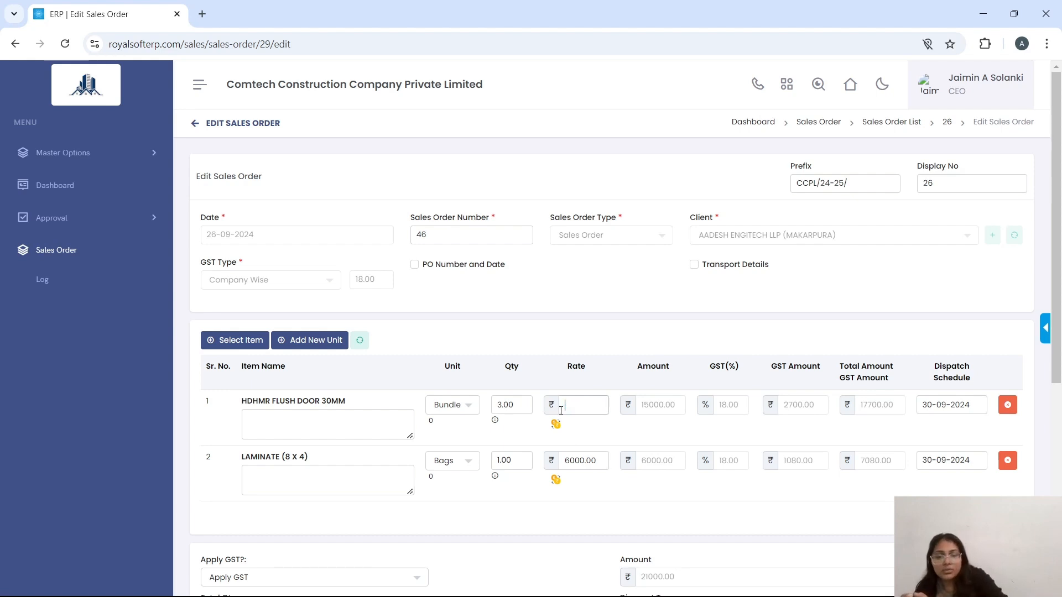
{"action": "type", "text": "3000"}
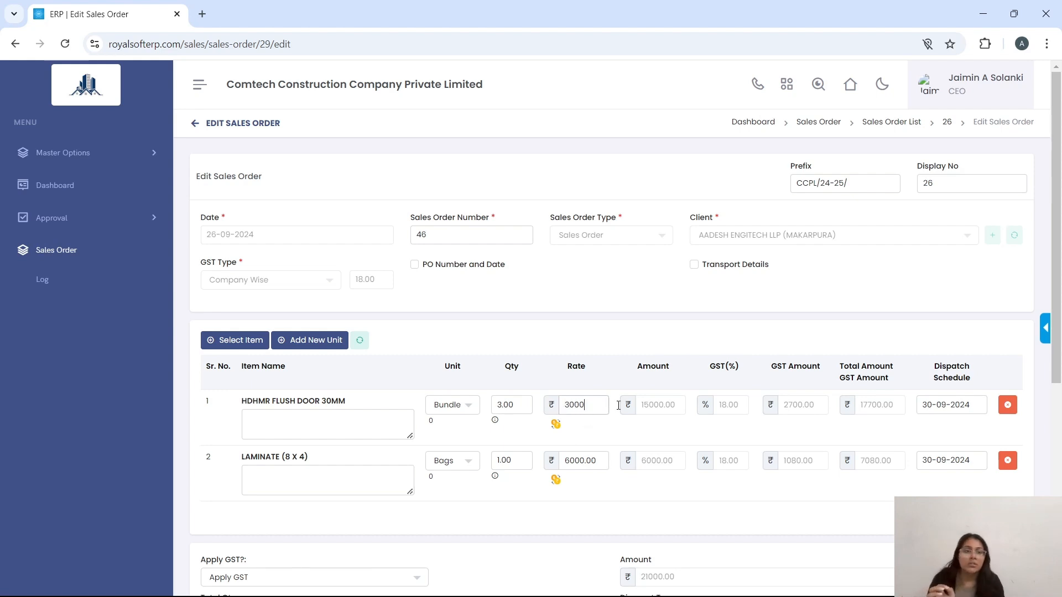
{"action": "scroll", "coordinate": [596, 410], "scroll_direction": "down", "scroll_amount": 5}
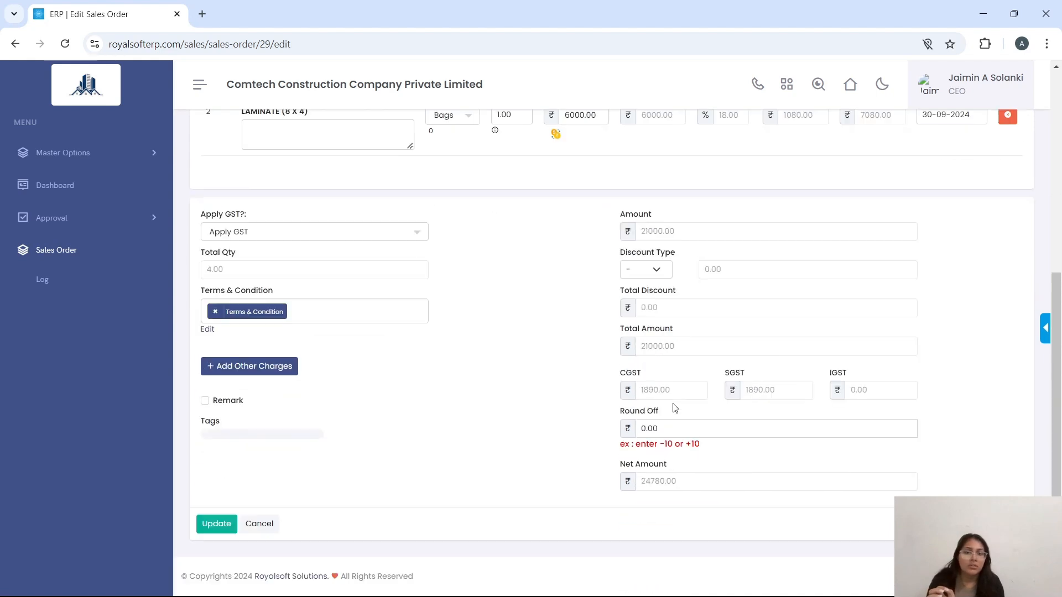
{"action": "left_click", "coordinate": [214, 523]}
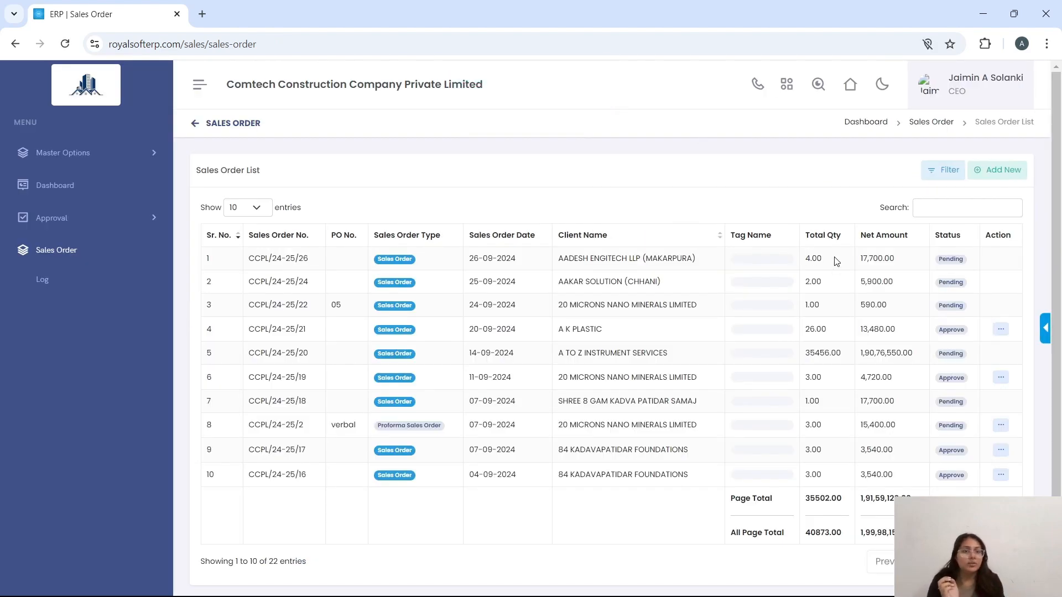
Step: Check the edited order's net amount in the list and view the choices available for its status
{"action": "left_click_drag", "start_coordinate": [860, 260], "coordinate": [897, 259]}
{"action": "left_click", "coordinate": [773, 214]}
{"action": "right_click", "coordinate": [639, 258]}
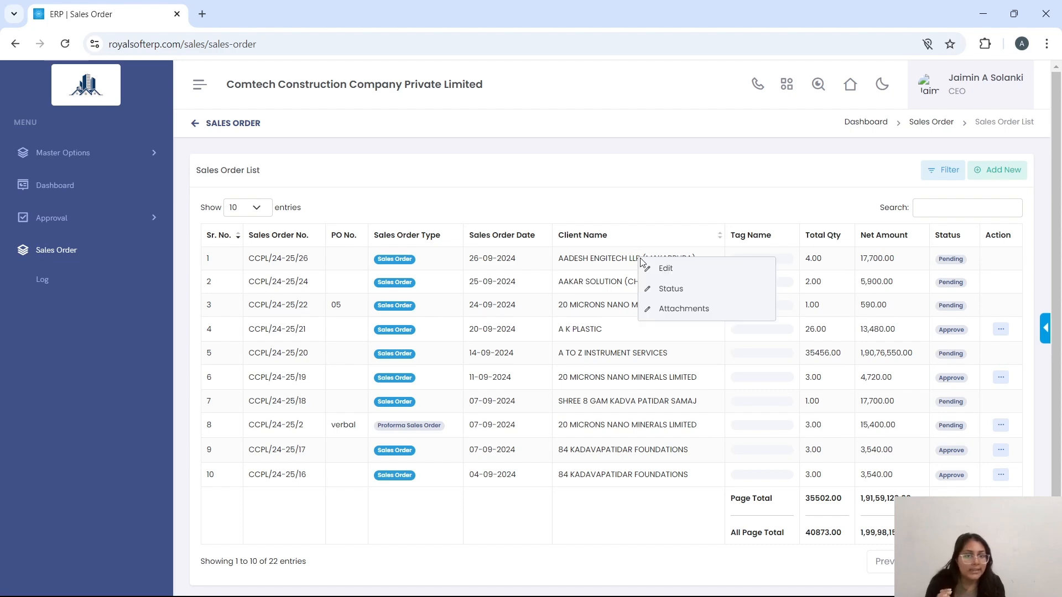
{"action": "left_click", "coordinate": [665, 291]}
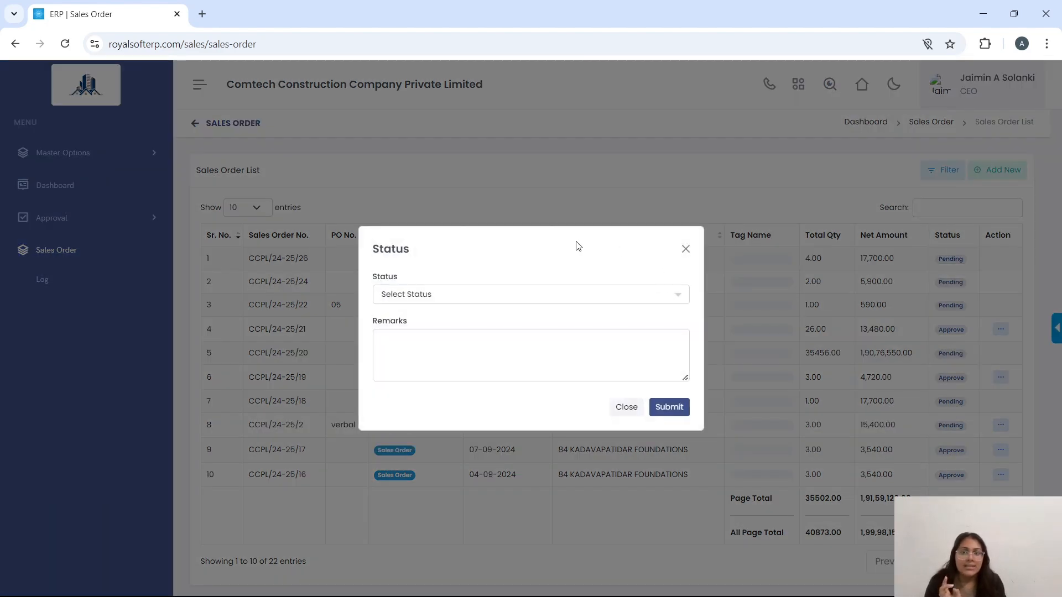
{"action": "left_click", "coordinate": [578, 299]}
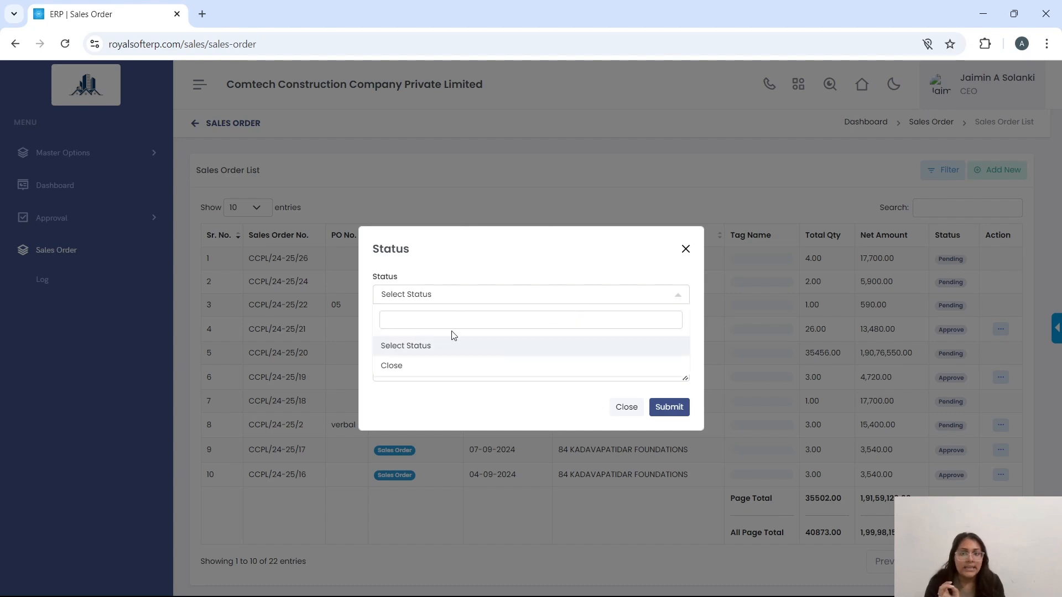
{"action": "left_click", "coordinate": [684, 251]}
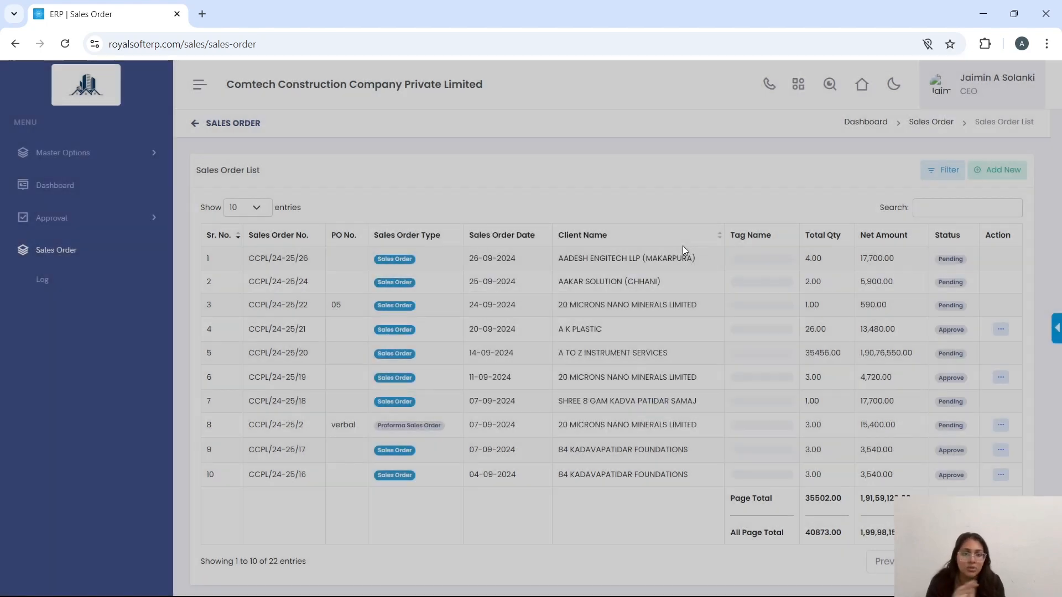
Step: Try Close as the status of the AADESH ENGITECH LLP (MAKARPURA) order and dismiss the dialog without submitting
{"action": "right_click", "coordinate": [686, 252]}
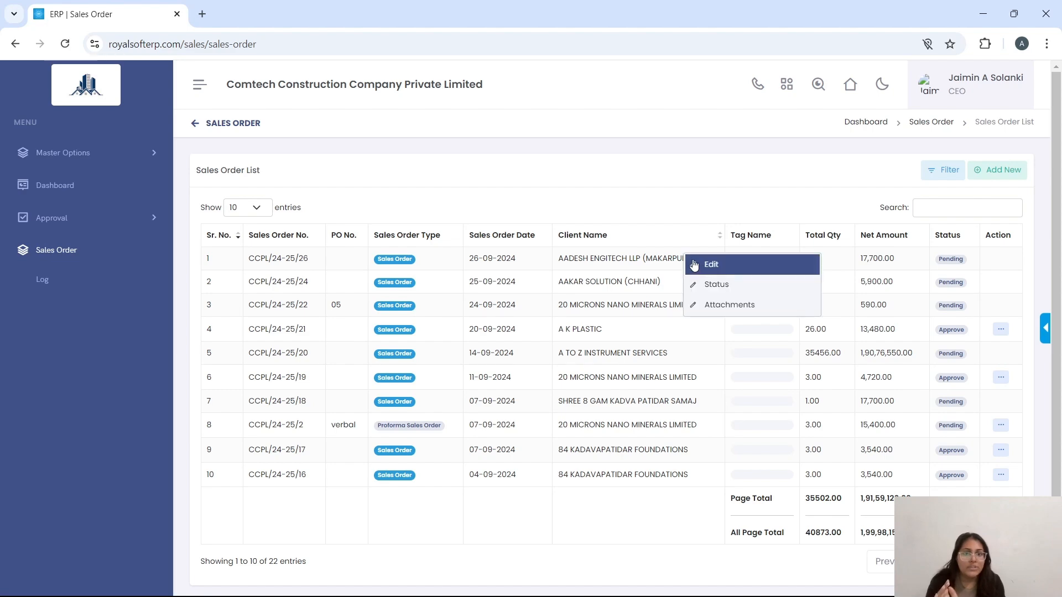
{"action": "left_click", "coordinate": [712, 286]}
{"action": "left_click", "coordinate": [592, 295]}
{"action": "left_click", "coordinate": [524, 365]}
{"action": "left_click", "coordinate": [436, 351]}
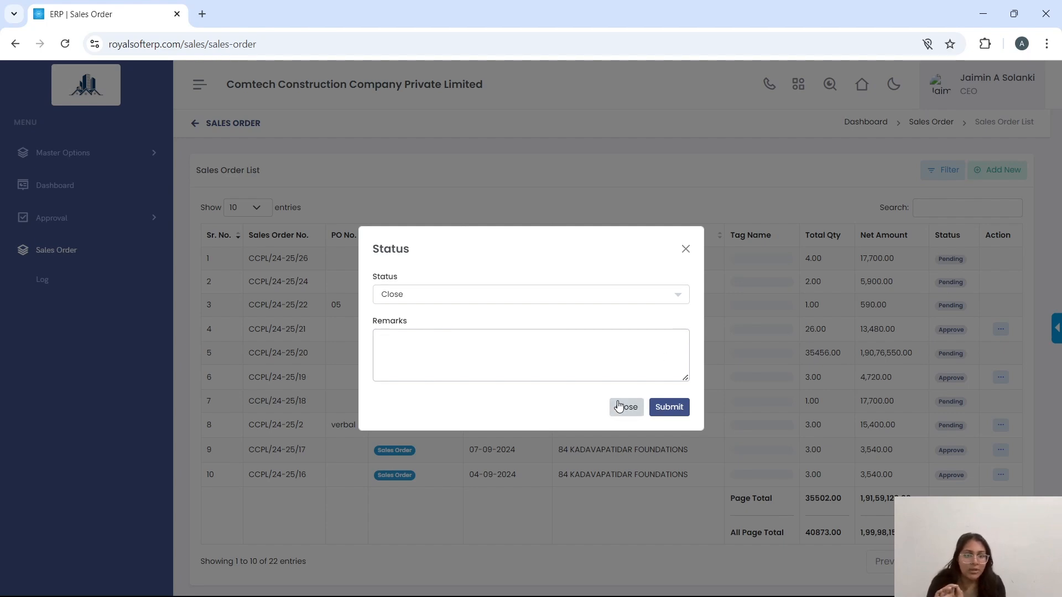
{"action": "left_click", "coordinate": [686, 249]}
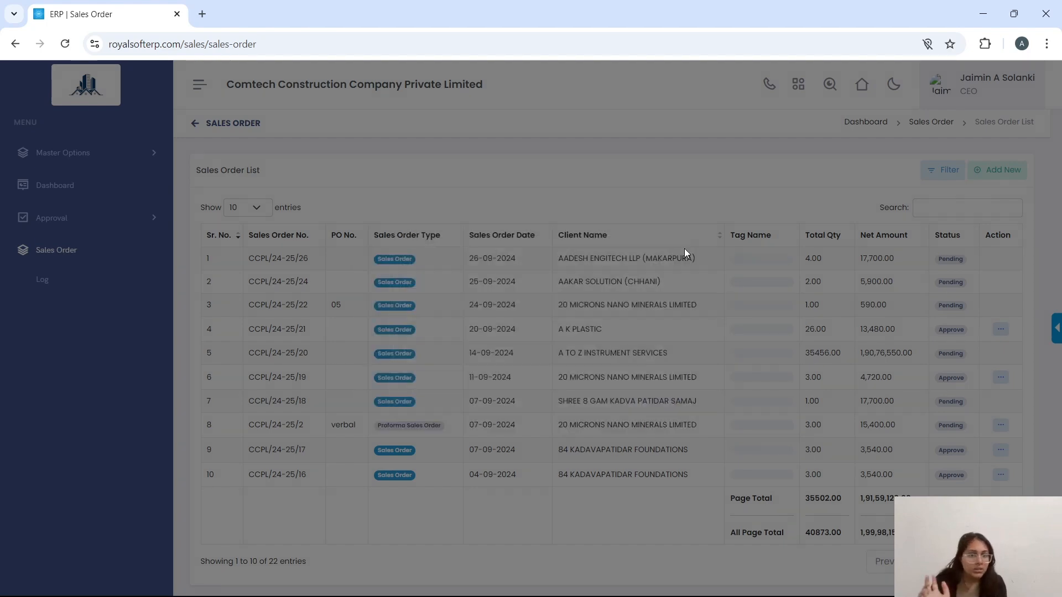
Step: Inspect the AADESH ENGITECH LLP (MAKARPURA) order's attachment form and the sales order filter options, closing both without changes
{"action": "right_click", "coordinate": [684, 260]}
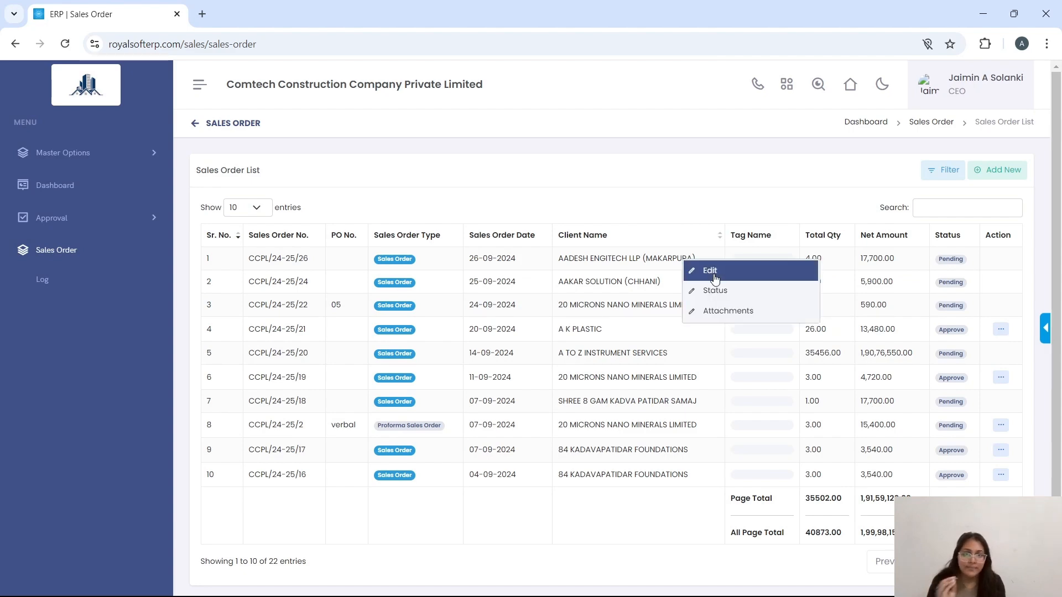
{"action": "left_click", "coordinate": [721, 312]}
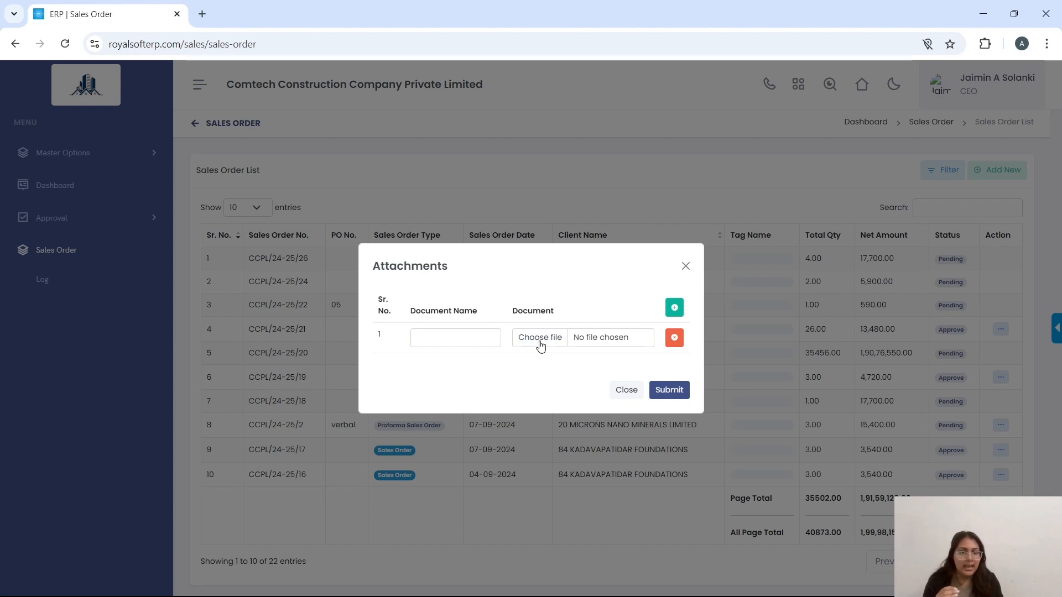
{"action": "left_click", "coordinate": [686, 267]}
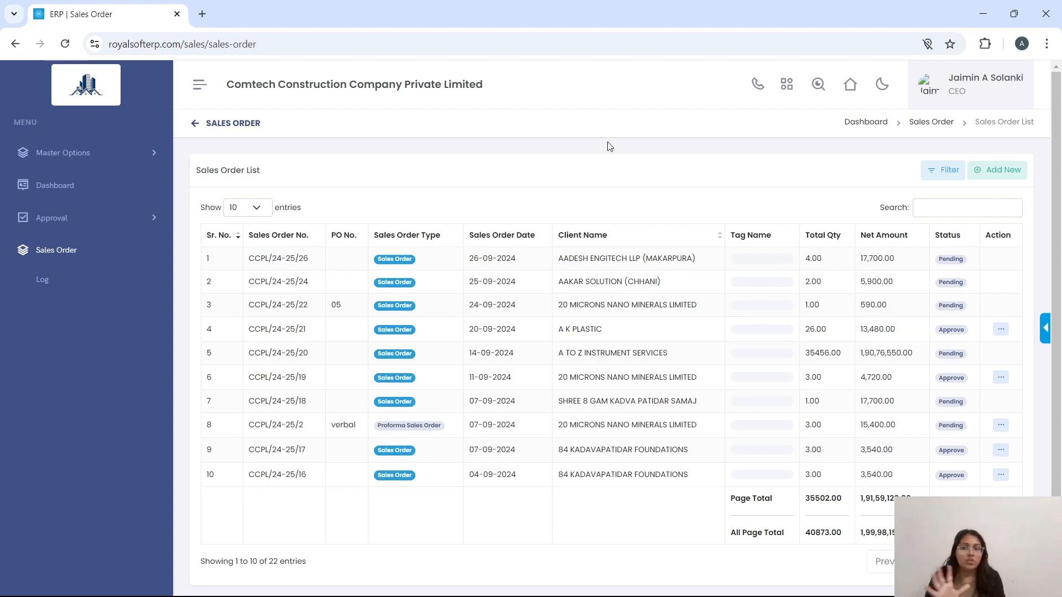
{"action": "left_click", "coordinate": [945, 173]}
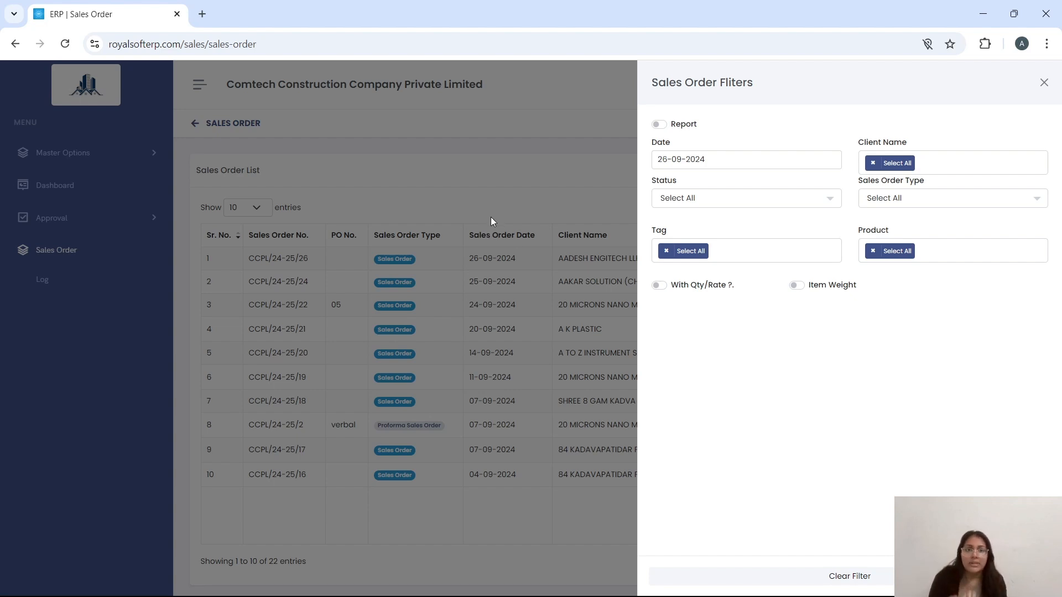
{"action": "left_click", "coordinate": [1044, 82]}
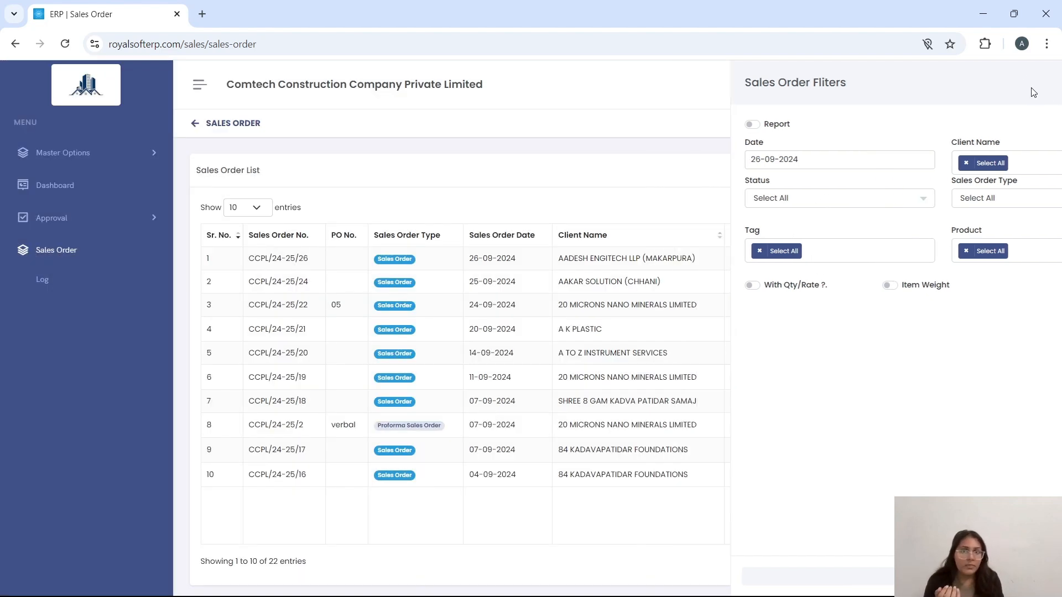
Step: Show 25 entries per page in the sales order list and look through the orders down to the totals
{"action": "left_click", "coordinate": [255, 209]}
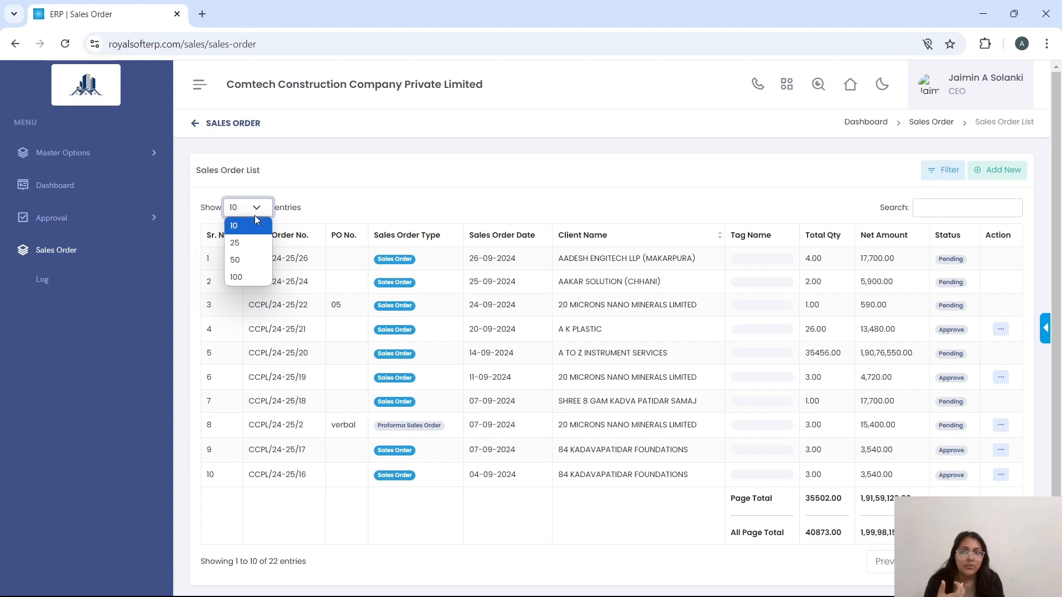
{"action": "left_click", "coordinate": [252, 245]}
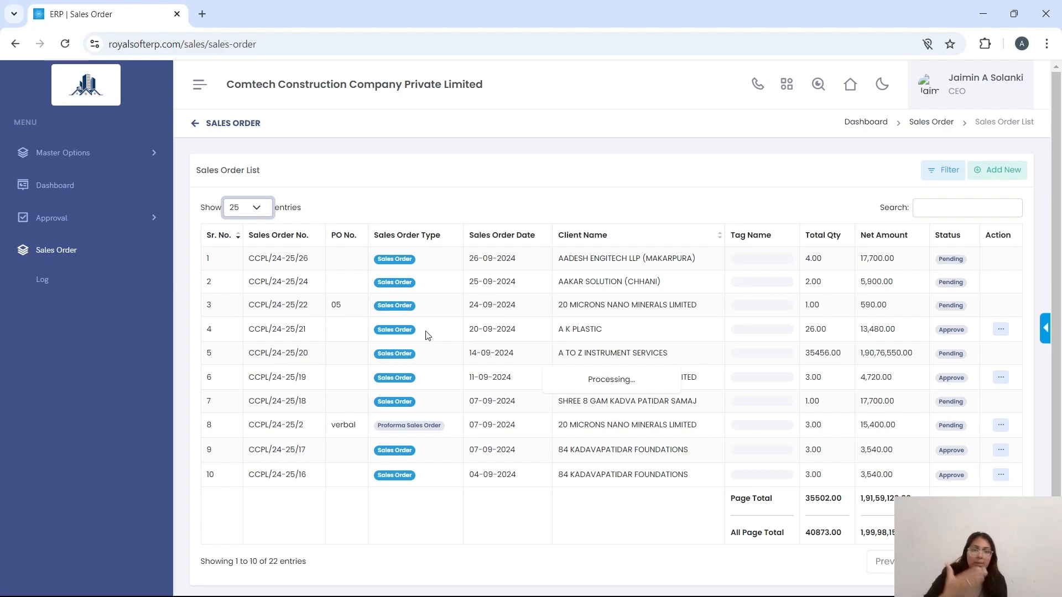
{"action": "scroll", "coordinate": [539, 362], "scroll_direction": "down", "scroll_amount": 6}
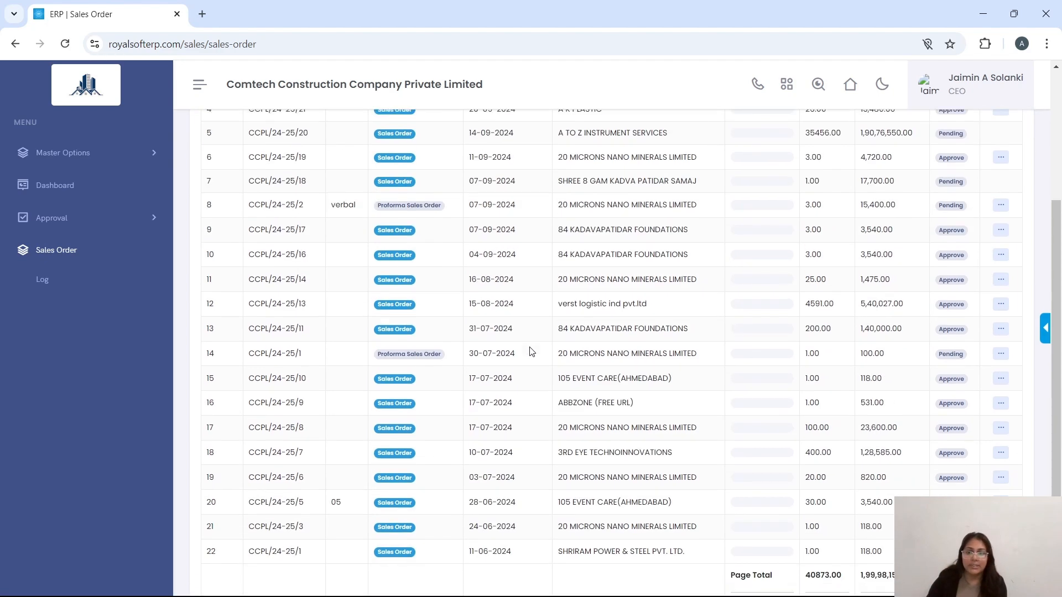
{"action": "scroll", "coordinate": [532, 348], "scroll_direction": "up", "scroll_amount": 4}
{"action": "scroll", "coordinate": [532, 345], "scroll_direction": "down", "scroll_amount": 4}
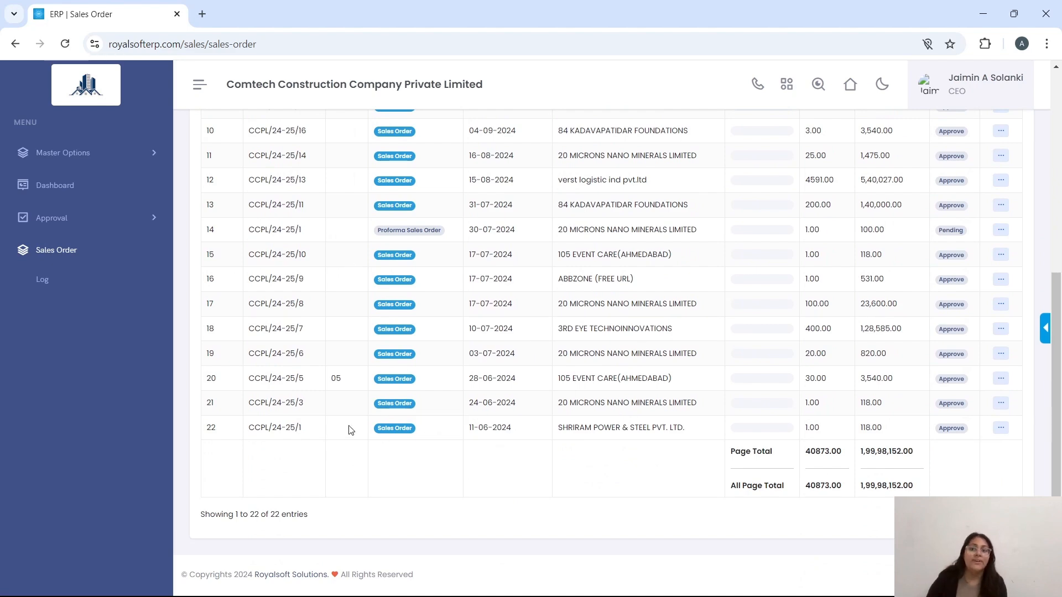
Step: Show 10 entries per page in the sales order list and check the AADESH ENGITECH LLP (MAKARPURA) order's row and status
{"action": "scroll", "coordinate": [327, 362], "scroll_direction": "up", "scroll_amount": 4}
{"action": "scroll", "coordinate": [327, 362], "scroll_direction": "up", "scroll_amount": 3}
{"action": "left_click", "coordinate": [250, 215]}
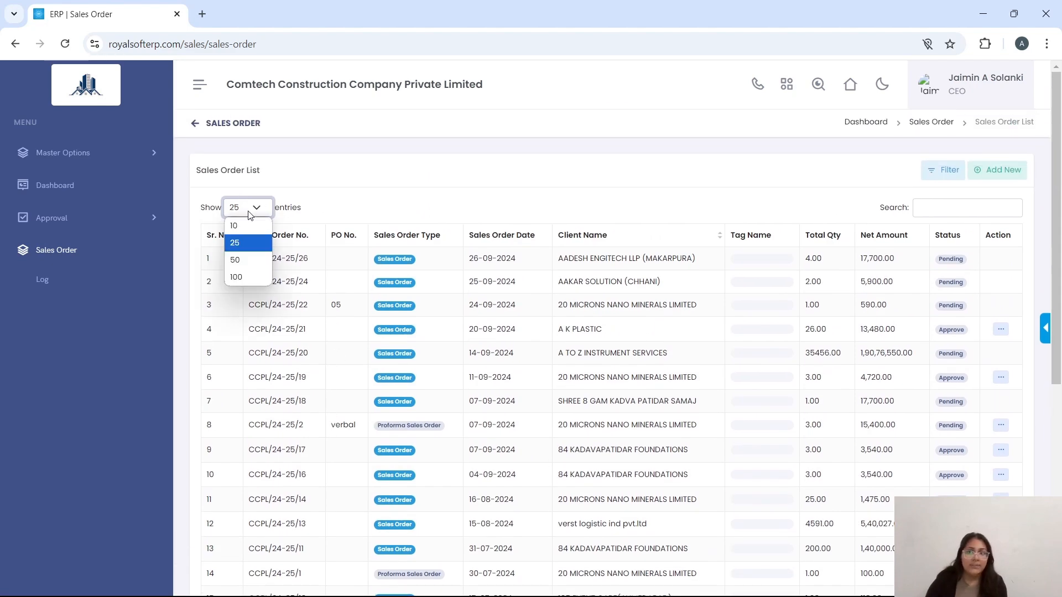
{"action": "left_click", "coordinate": [248, 226]}
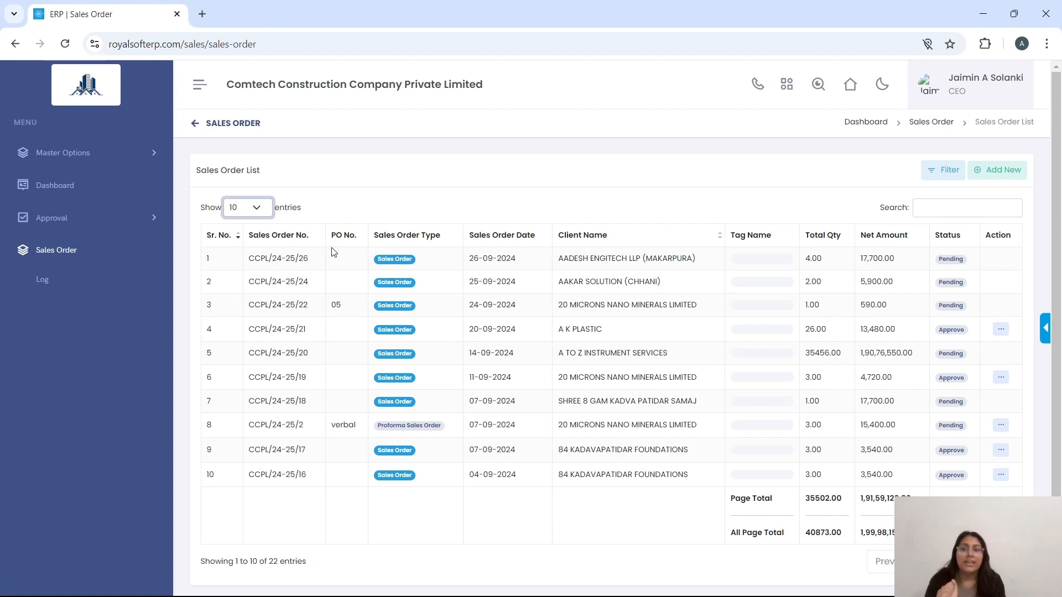
{"action": "left_click_drag", "start_coordinate": [247, 264], "coordinate": [963, 262]}
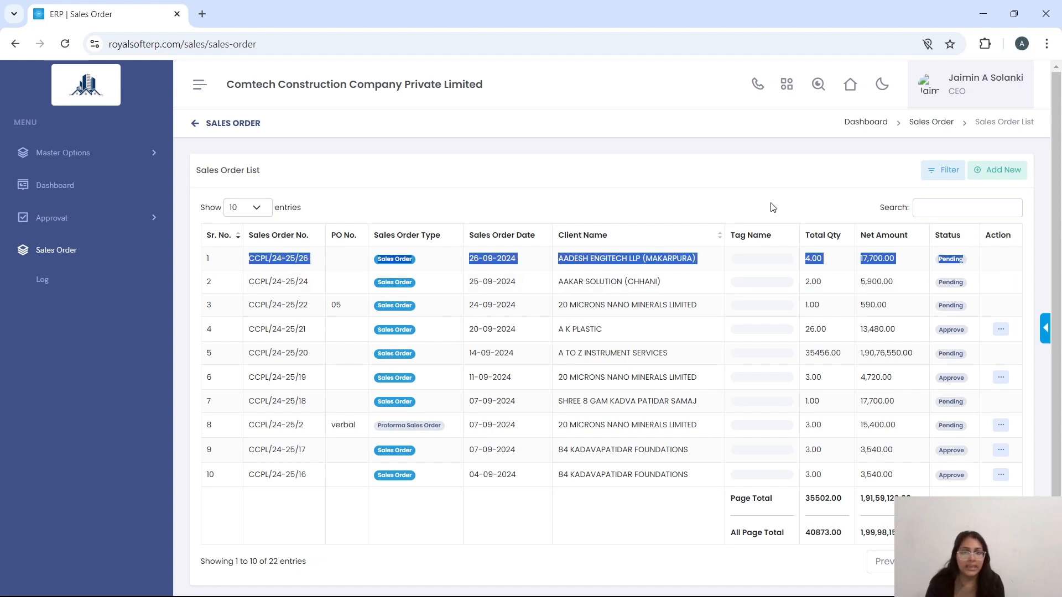
{"action": "left_click", "coordinate": [741, 213]}
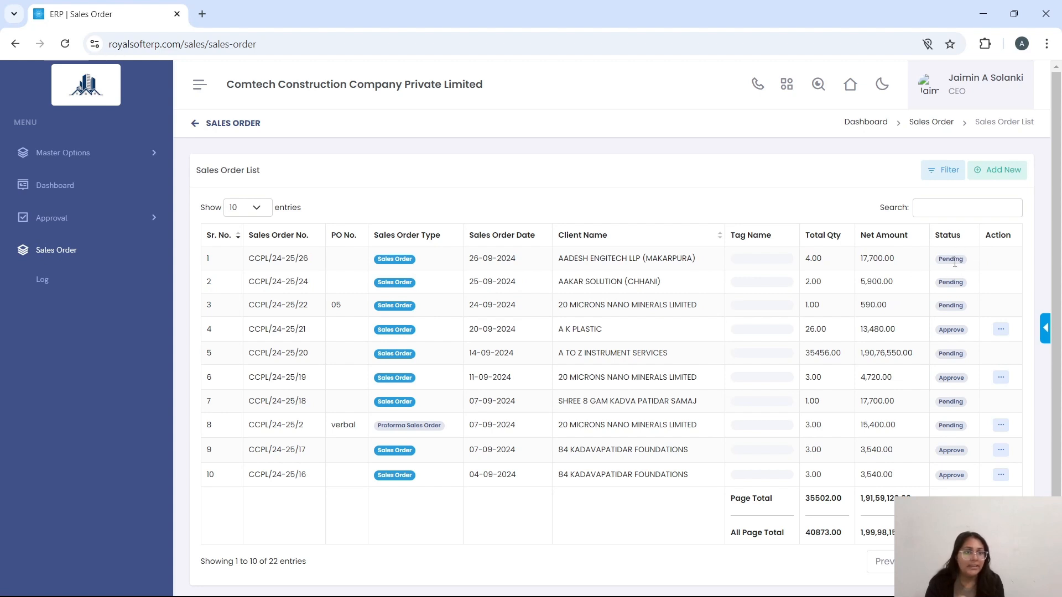
Step: Open the sales order approval list and check the AADESH ENGITECH LLP (MAKARPURA) order's date, net amount and client name
{"action": "left_click", "coordinate": [94, 222]}
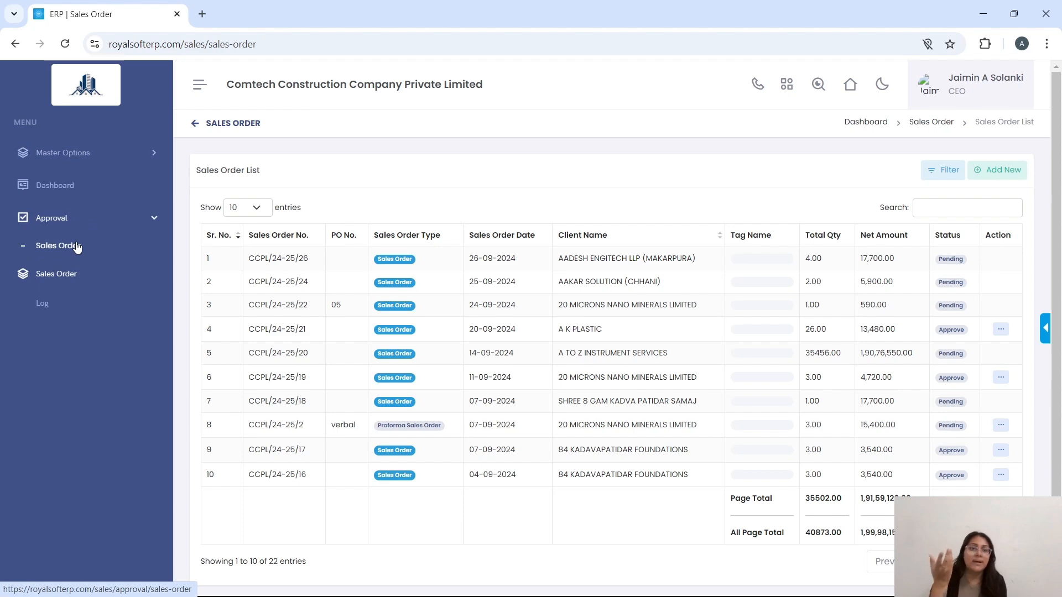
{"action": "left_click", "coordinate": [77, 247]}
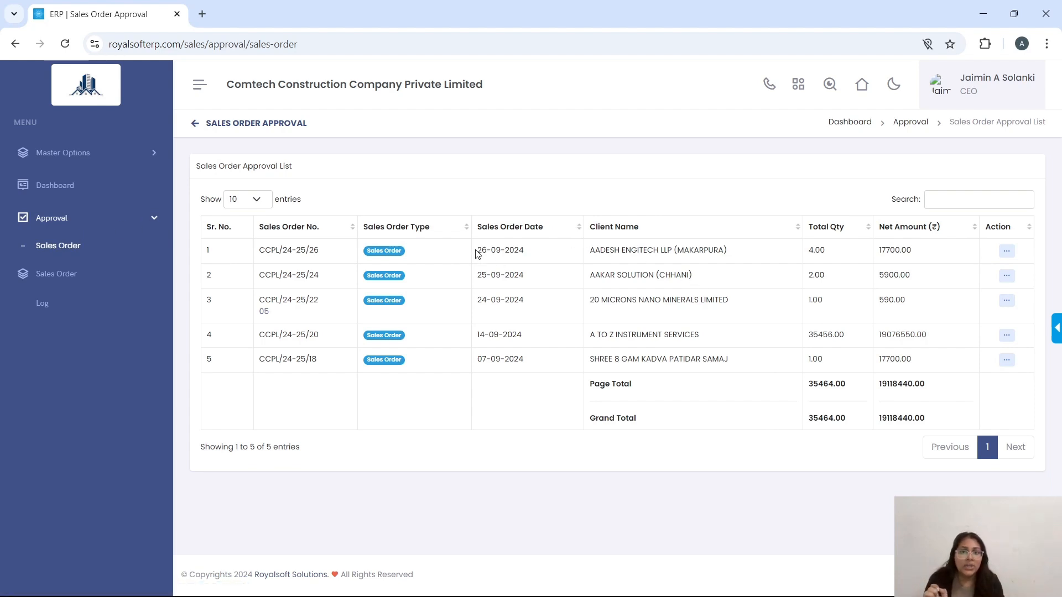
{"action": "left_click_drag", "start_coordinate": [476, 252], "coordinate": [530, 252]}
{"action": "left_click_drag", "start_coordinate": [879, 252], "coordinate": [914, 252]}
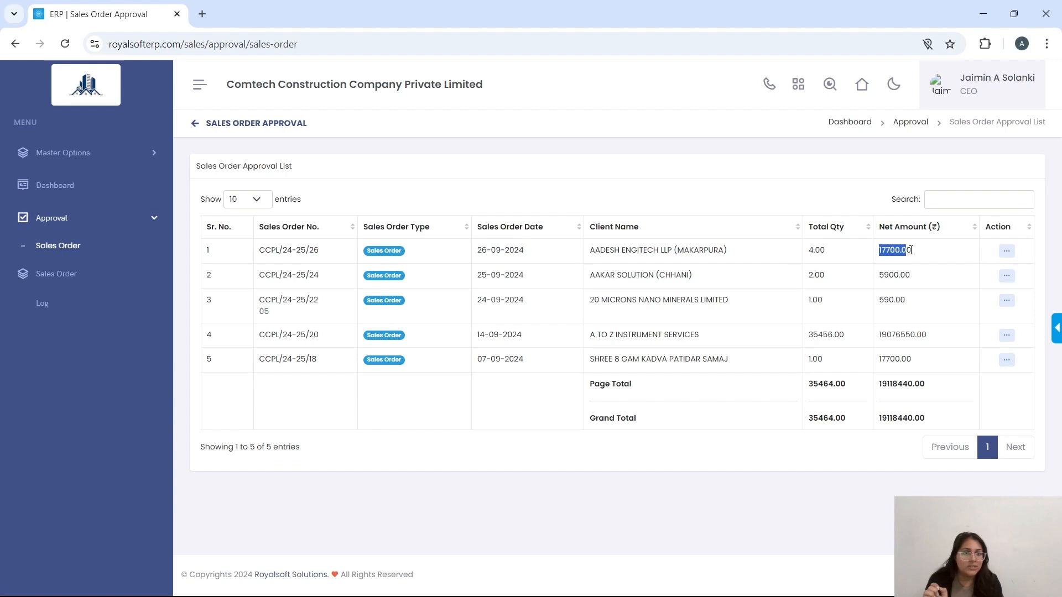
{"action": "left_click_drag", "start_coordinate": [595, 252], "coordinate": [733, 259]}
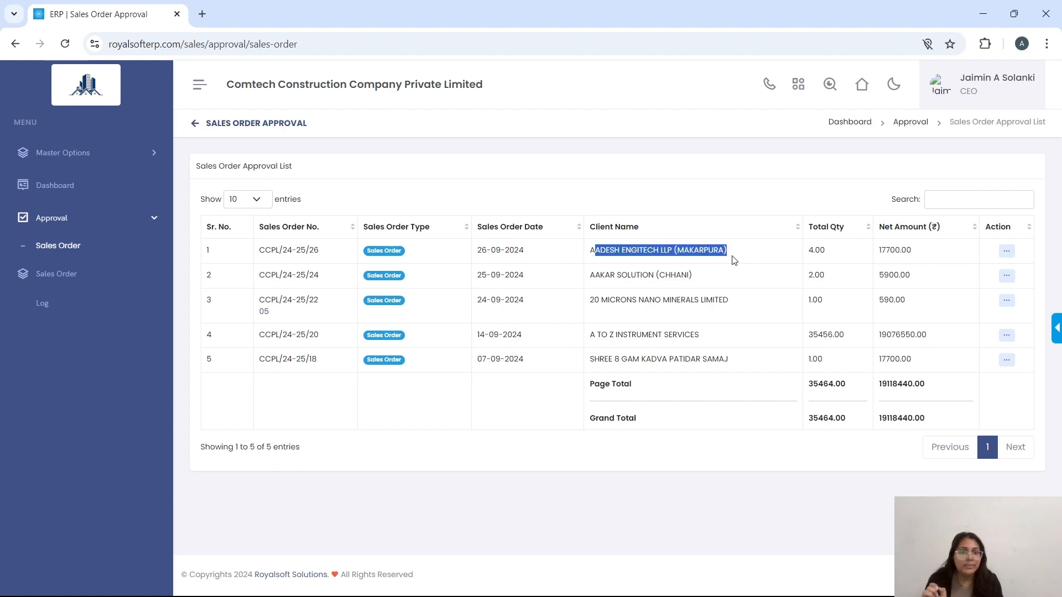
{"action": "left_click", "coordinate": [696, 200]}
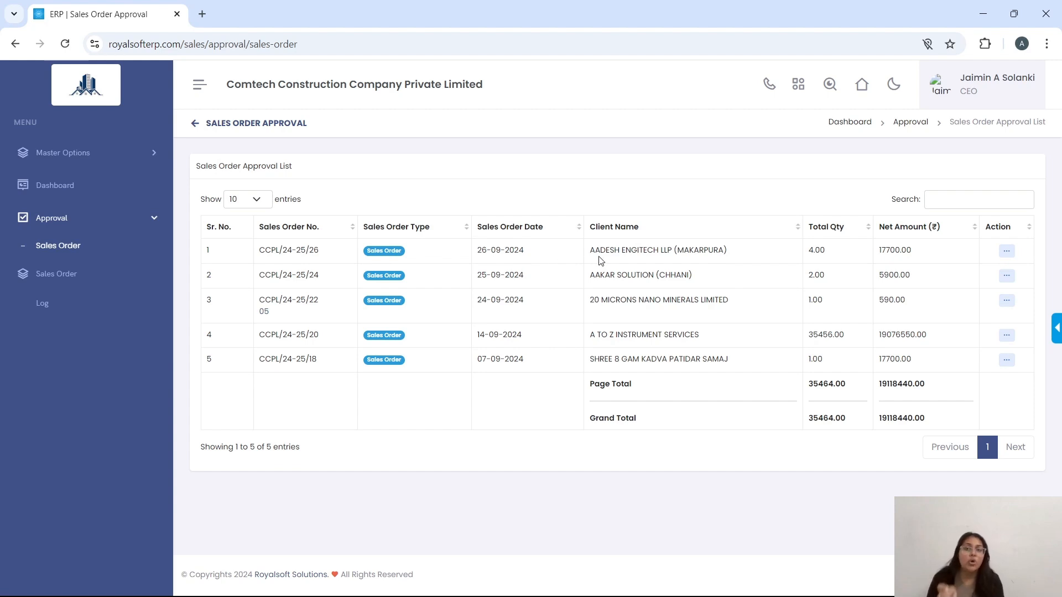
Step: Submit the status Approve for the AADESH ENGITECH LLP (MAKARPURA) order with the remark "ok this is done"
{"action": "right_click", "coordinate": [740, 254]}
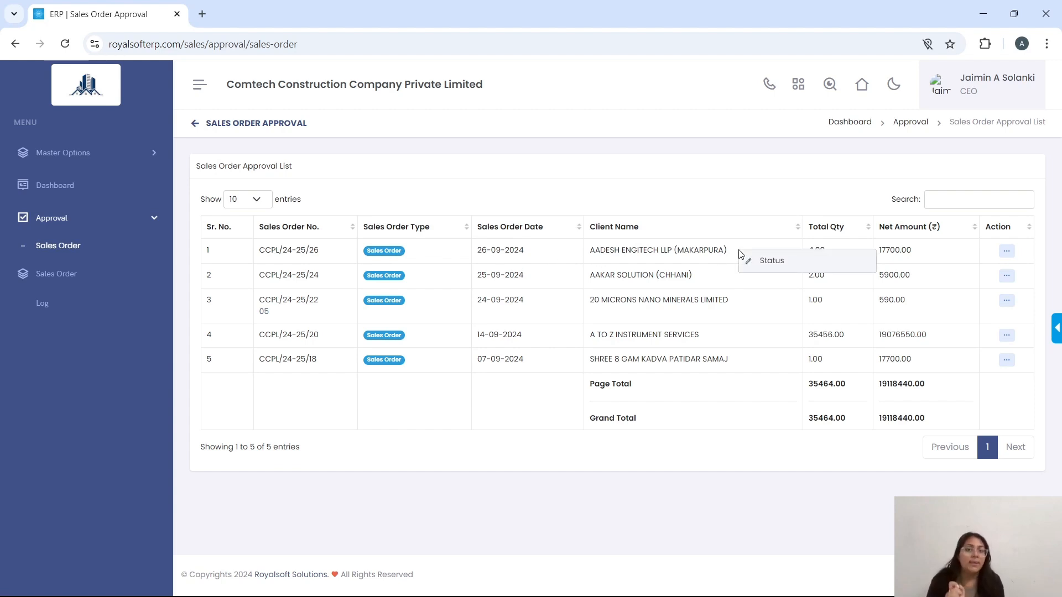
{"action": "left_click", "coordinate": [774, 261]}
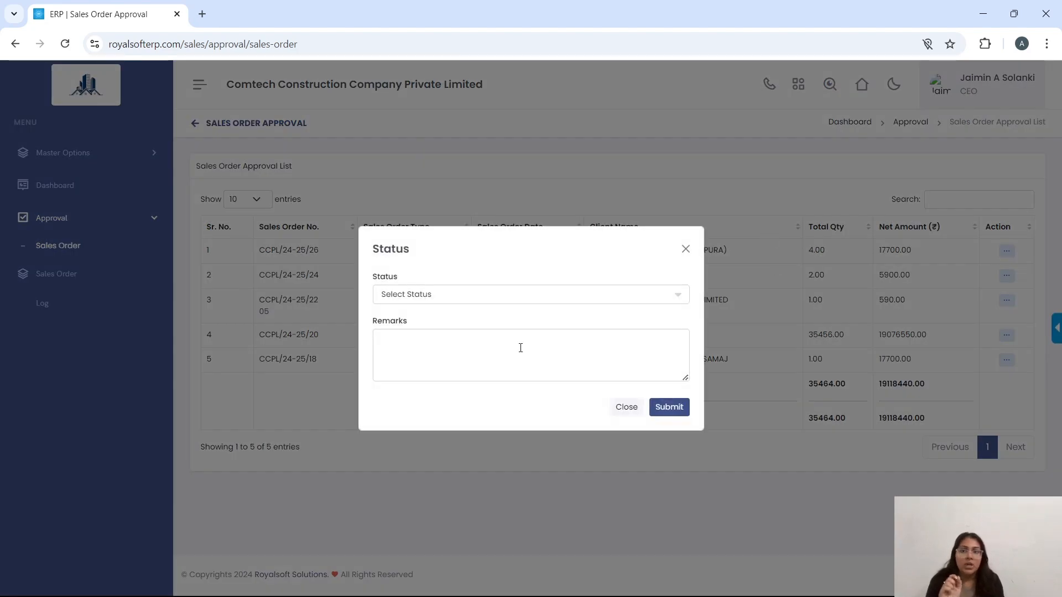
{"action": "left_click", "coordinate": [529, 301]}
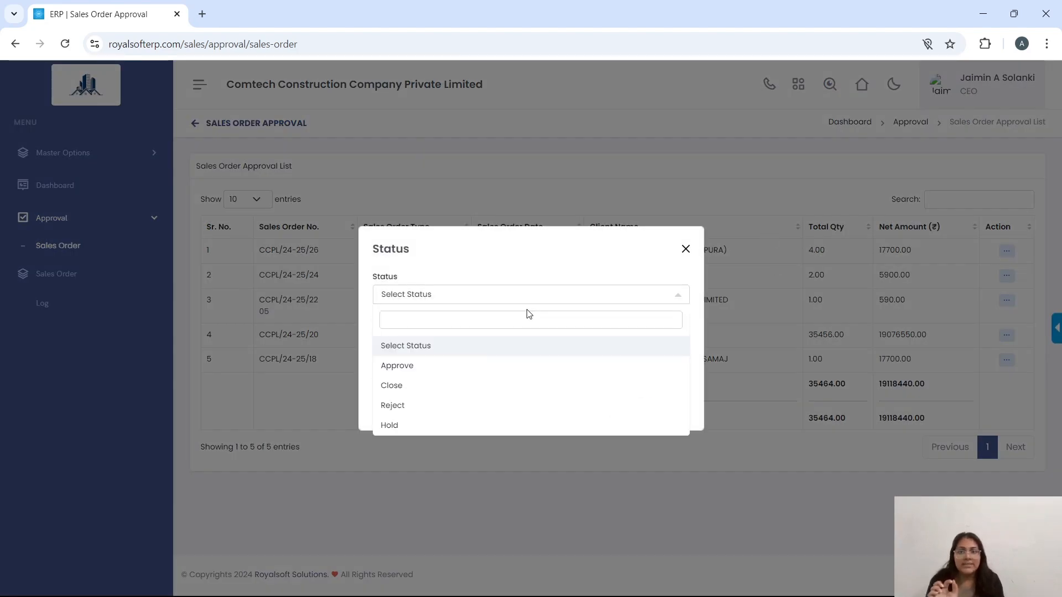
{"action": "left_click", "coordinate": [501, 371]}
{"action": "left_click", "coordinate": [522, 338]}
{"action": "type", "text": "o"}
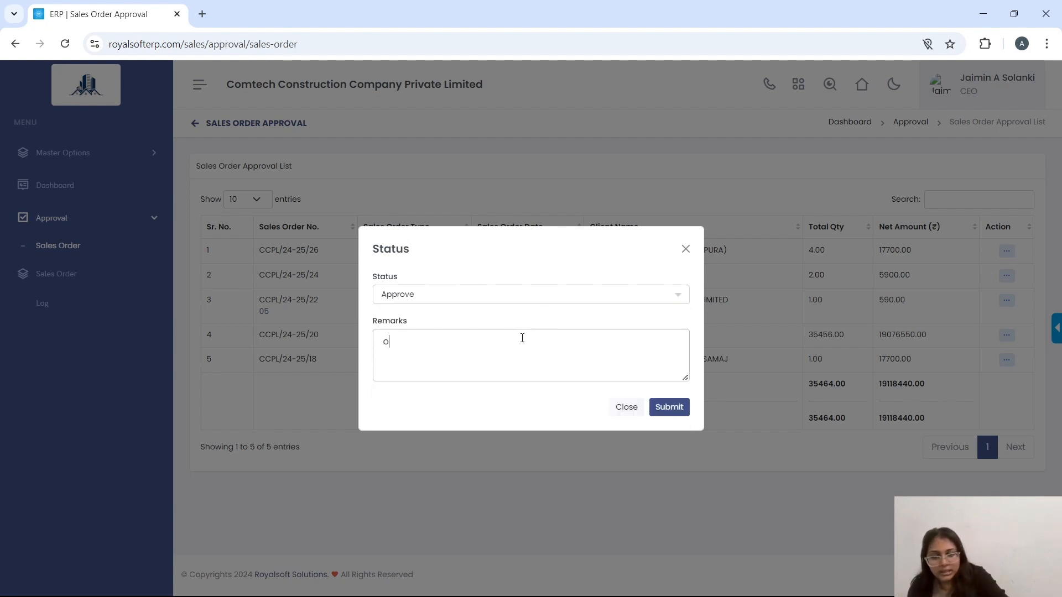
{"action": "type", "text": "k this"}
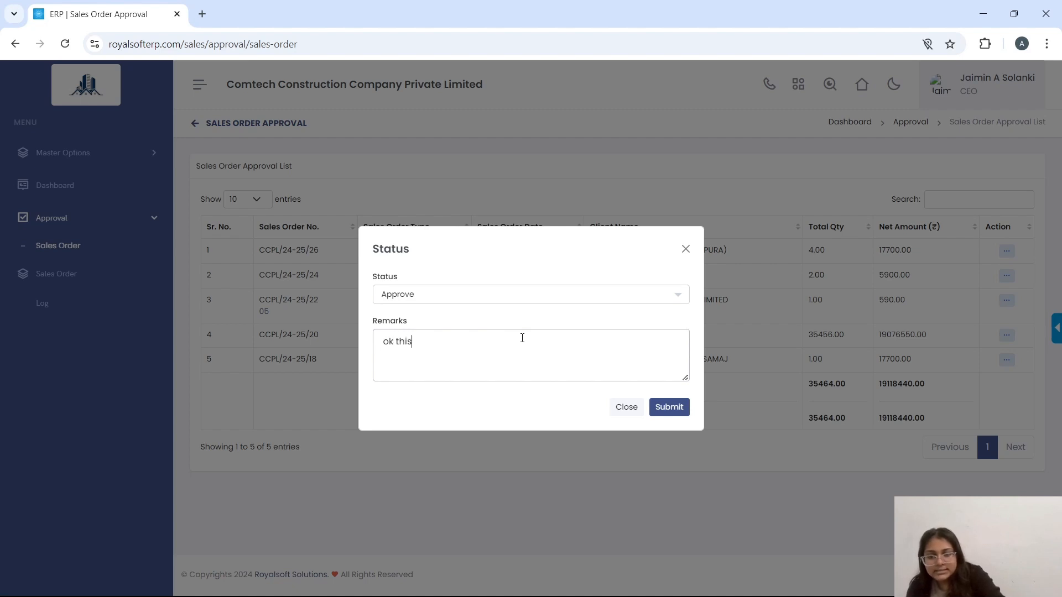
{"action": "type", "text": " is done"}
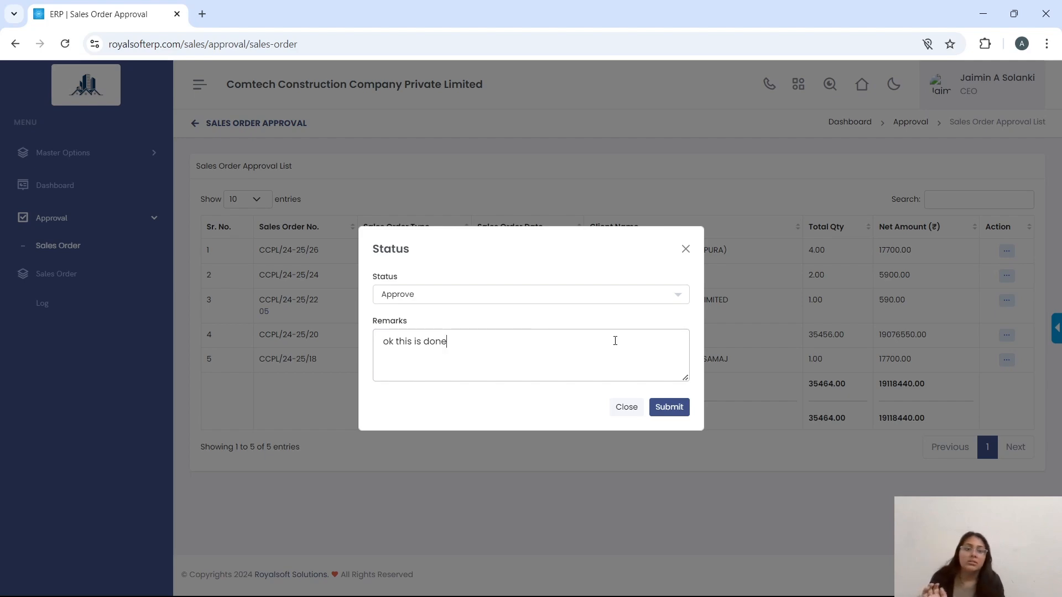
{"action": "left_click", "coordinate": [681, 407]}
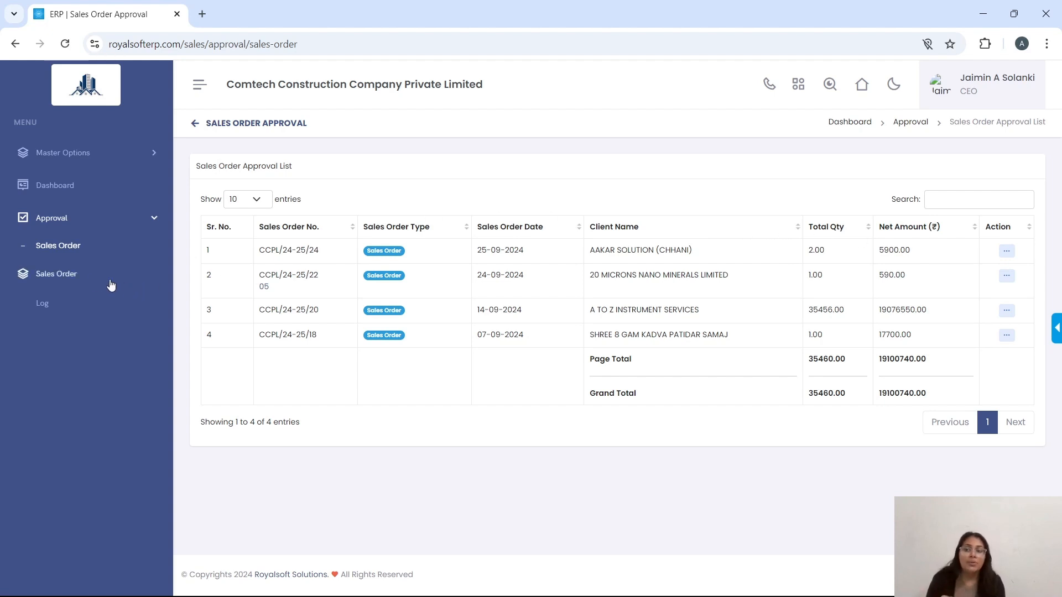
Step: Return to the sales order list and check the AADESH ENGITECH LLP (MAKARPURA) order's status
{"action": "left_click", "coordinate": [67, 273]}
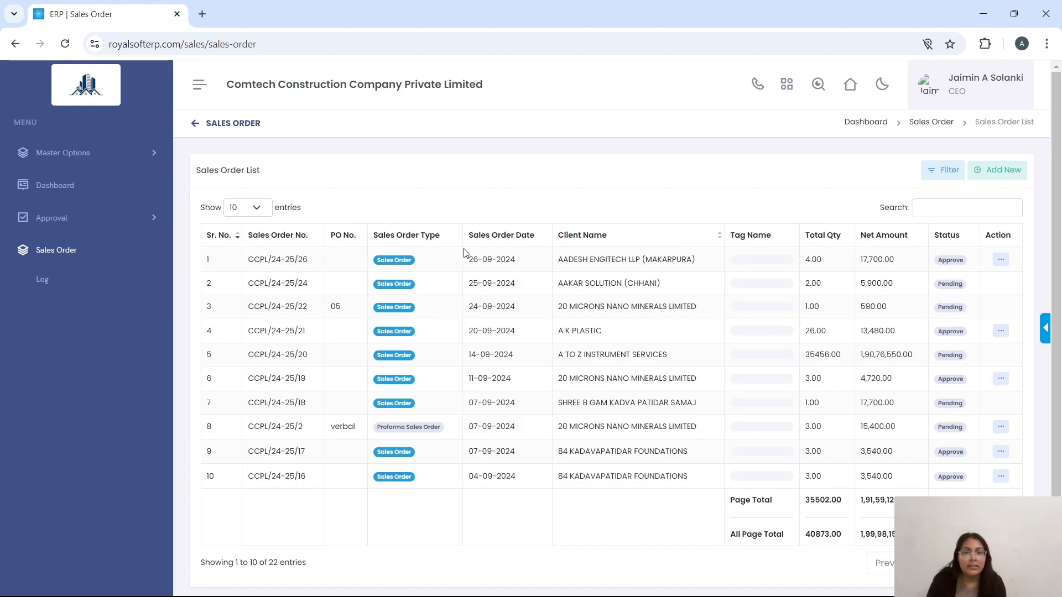
{"action": "left_click_drag", "start_coordinate": [465, 262], "coordinate": [967, 260]}
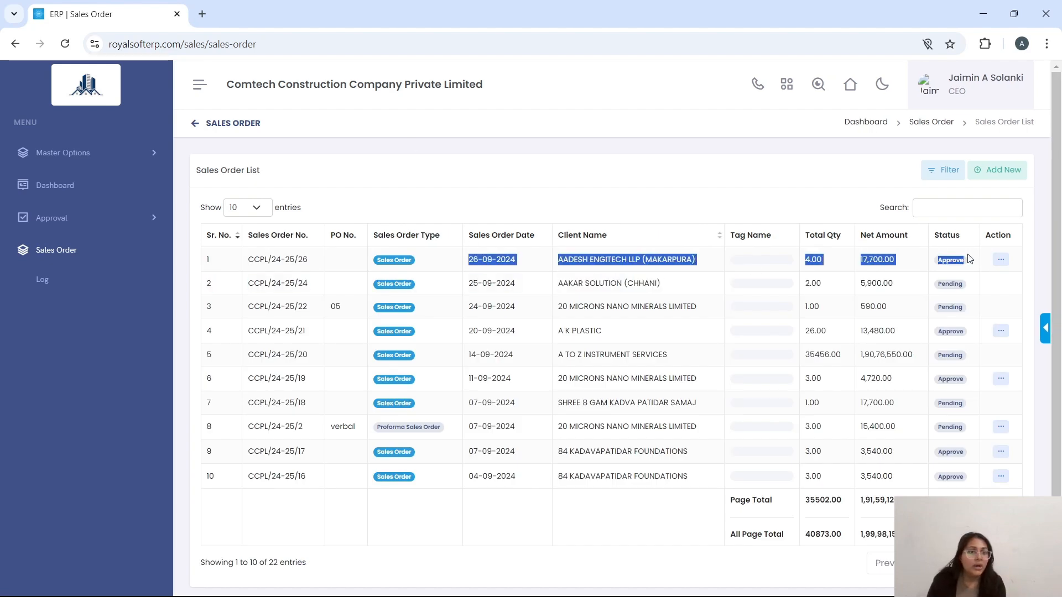
{"action": "left_click", "coordinate": [776, 202]}
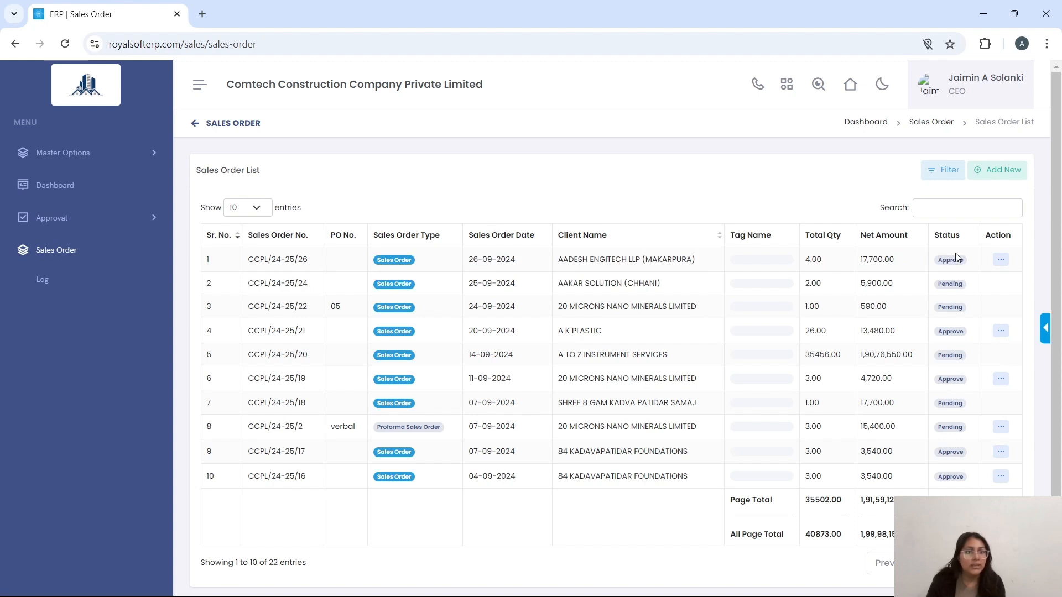
Step: Generate the AADESH ENGITECH LLP (MAKARPURA) order's PDF with header, look through it and return to the sales order list
{"action": "left_click", "coordinate": [999, 260]}
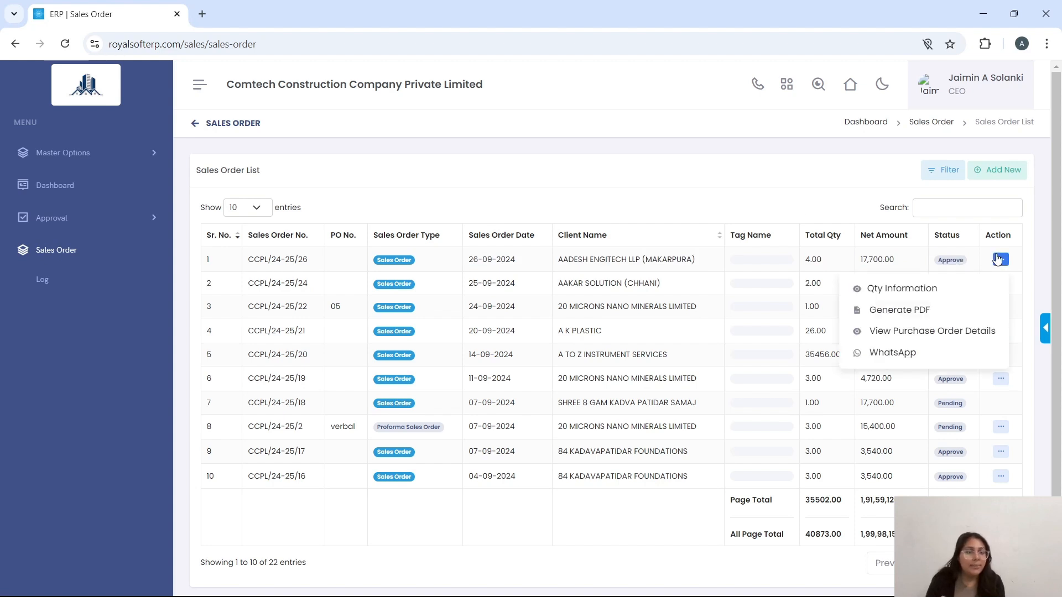
{"action": "left_click", "coordinate": [920, 305]}
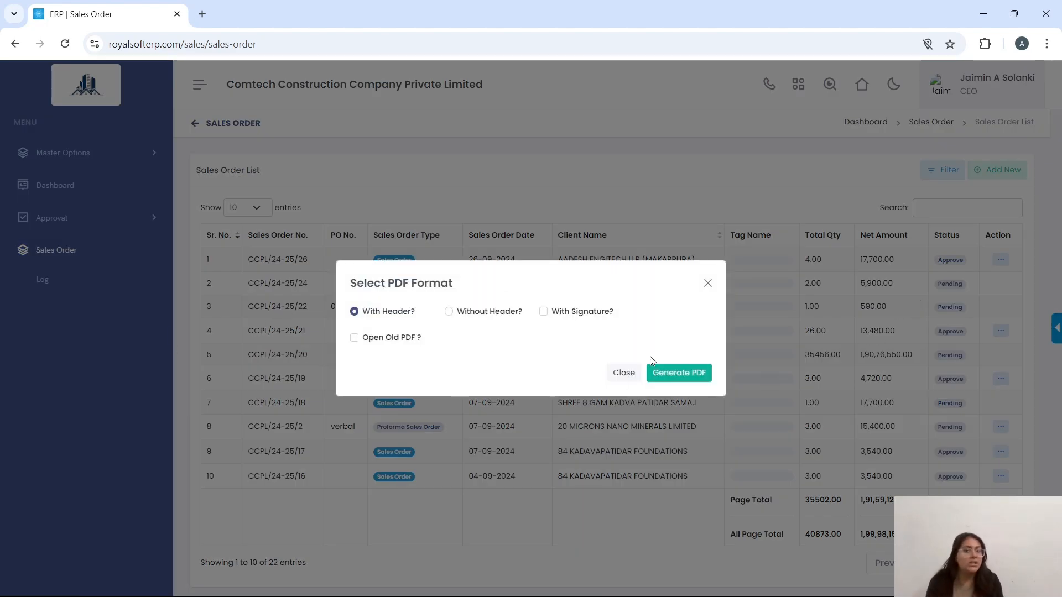
{"action": "left_click", "coordinate": [670, 379]}
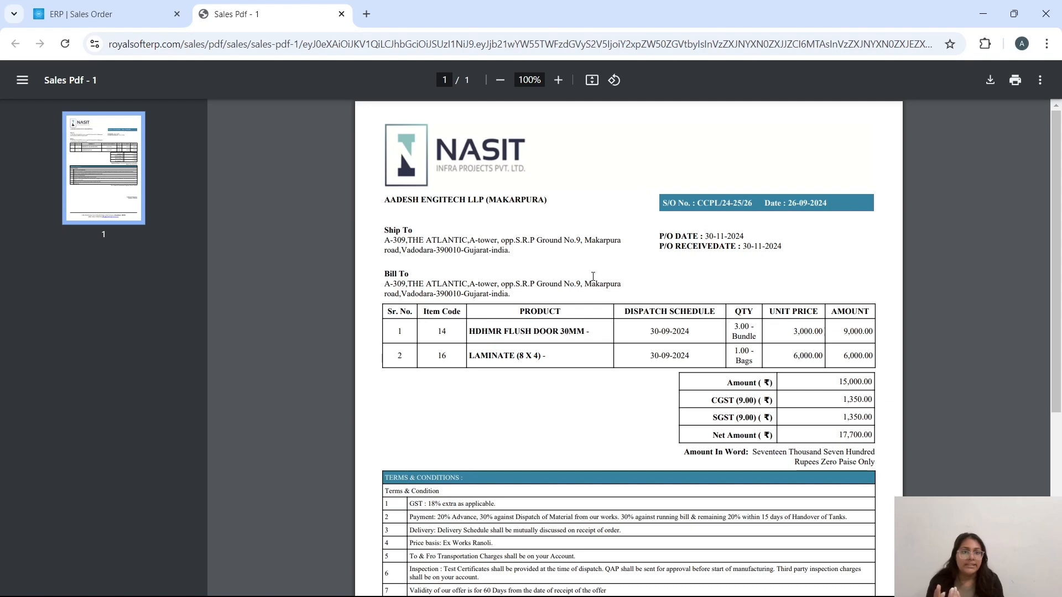
{"action": "scroll", "coordinate": [799, 278], "scroll_direction": "down", "scroll_amount": 3}
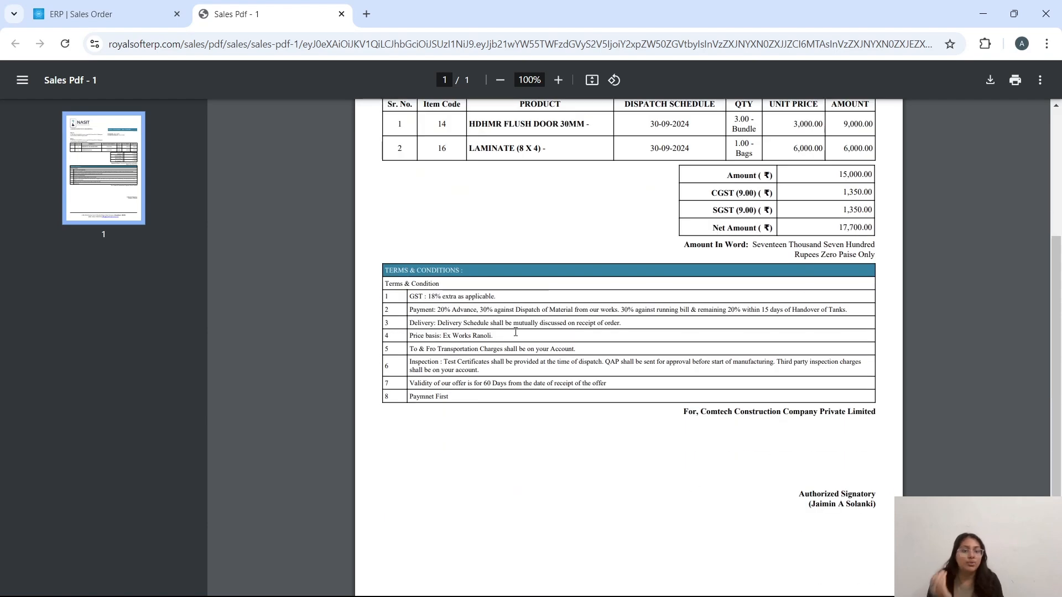
{"action": "scroll", "coordinate": [517, 333], "scroll_direction": "up", "scroll_amount": 3}
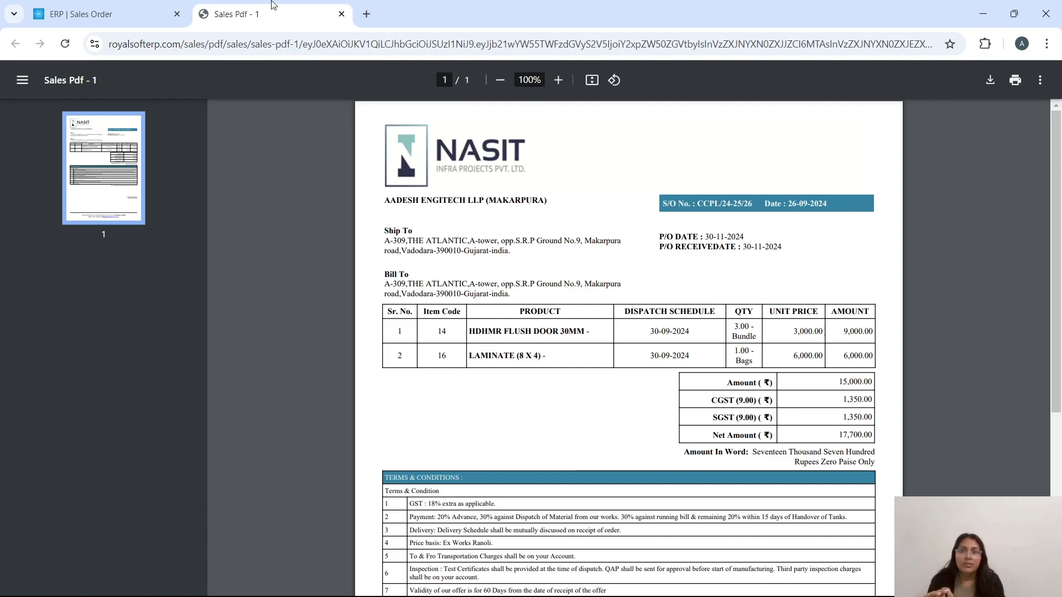
{"action": "left_click", "coordinate": [138, 6]}
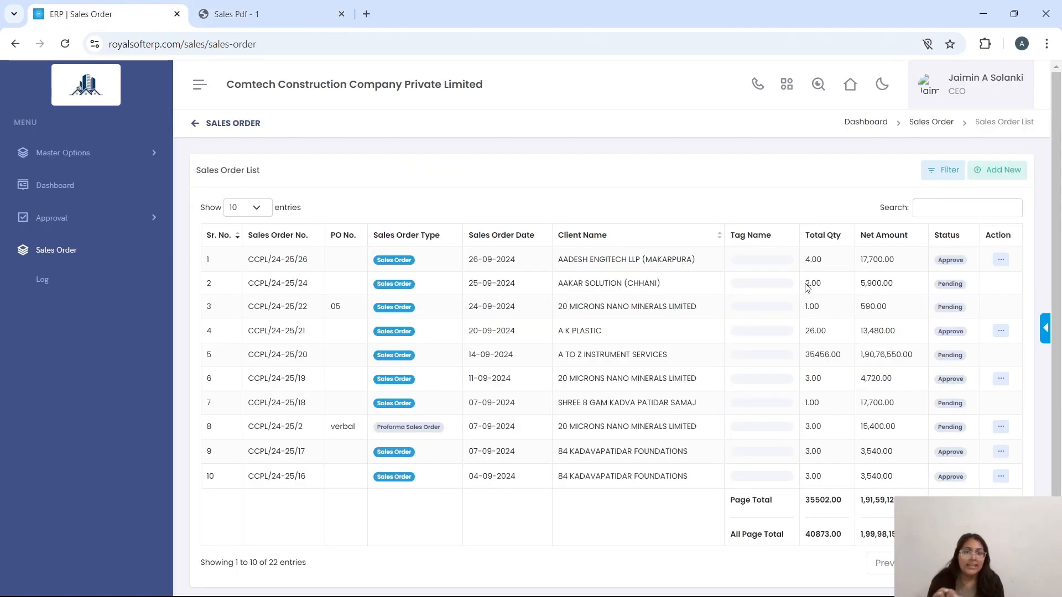